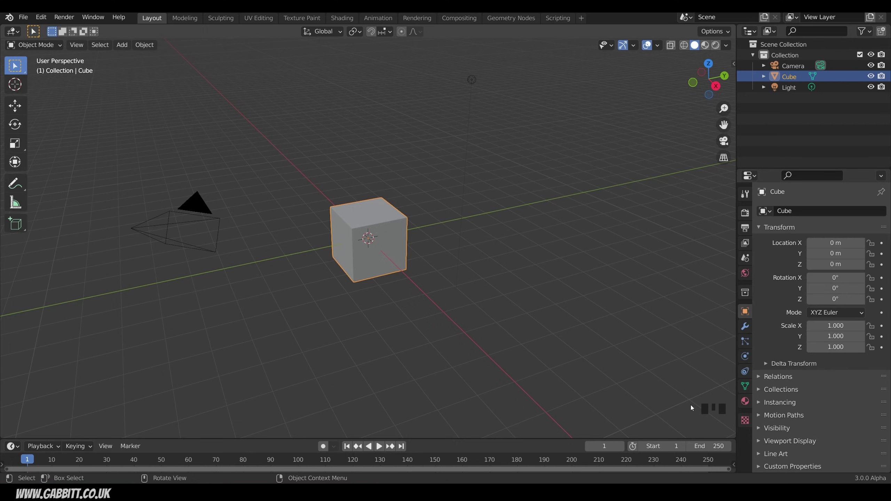
Deselect the default cube by clicking an empty area of the viewport
left_click(696, 408)
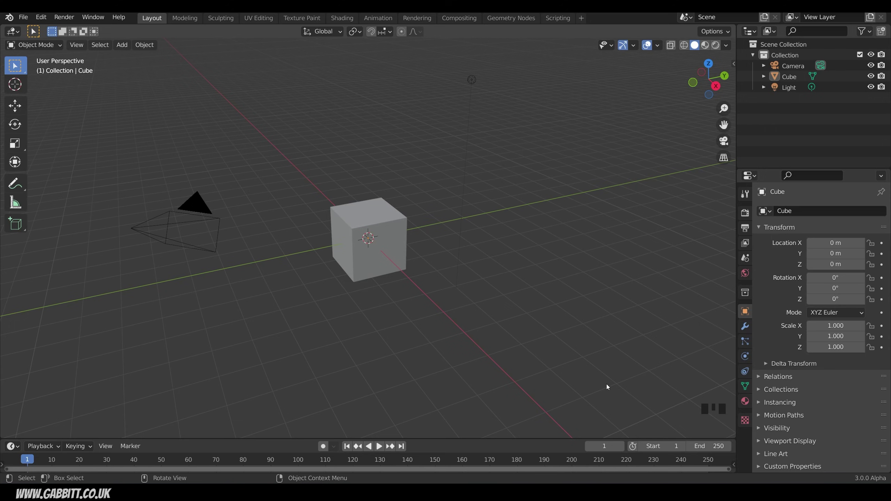
Delete the default cube and add a ground plane scaled up about five times
left_click(385, 268)
key("Delete")
key("shift+a")
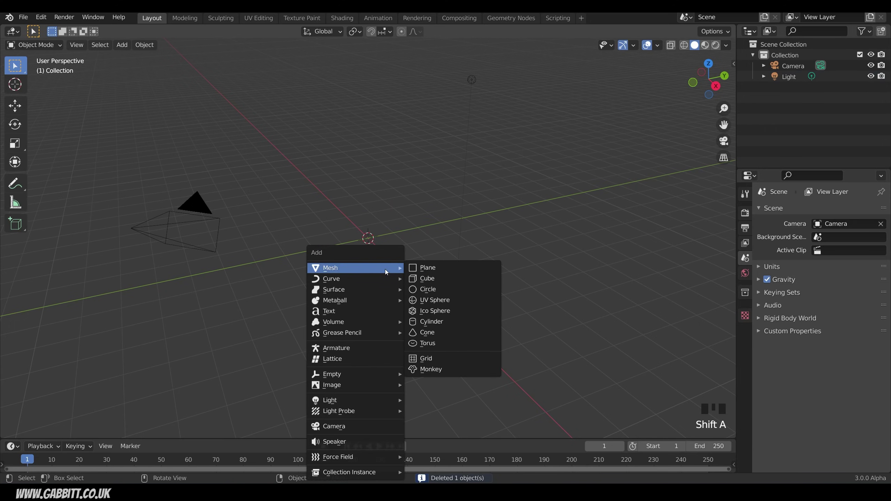
left_click(441, 264)
key("s")
left_click(391, 236)
Add a Suzanne monkey head, tilted -33.7° and raised 0.56 m above the ground
key("shift+a")
left_click(423, 257)
key("KP_3")
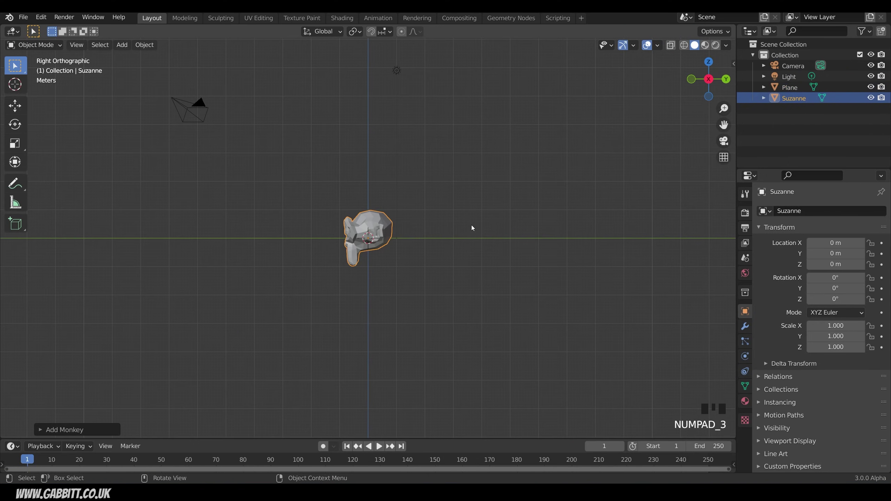
key("r")
left_click(481, 253)
key("g")
left_click(489, 287)
Smooth Suzanne with one subdivision level using Ctrl+1
middle_click_drag(489, 287, 404, 250)
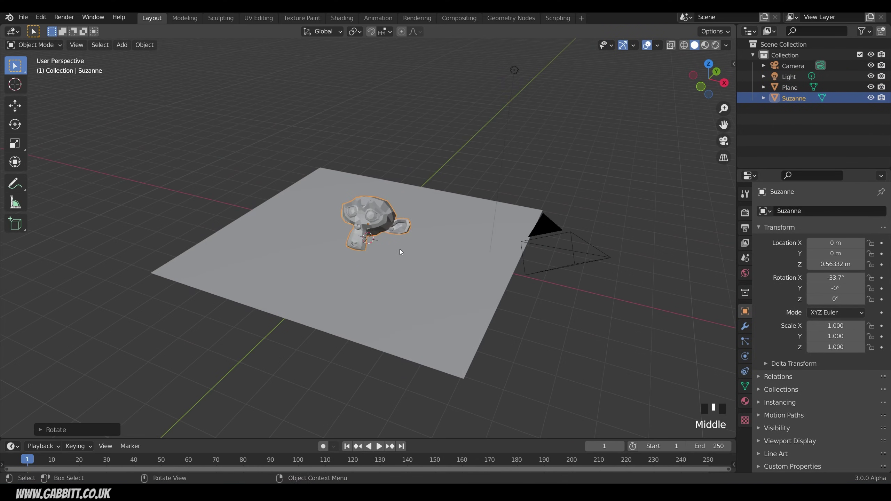
key("ctrl+1")
middle_click_drag(374, 222, 592, 197)
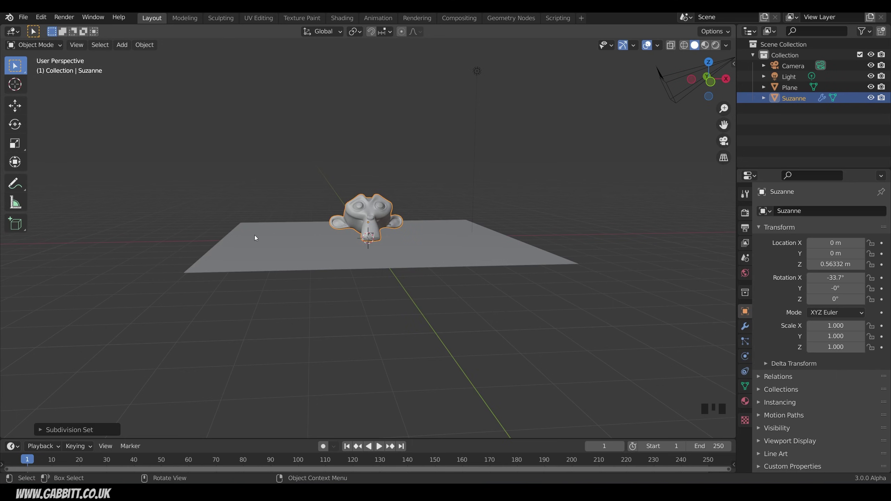
middle_click_drag(490, 284, 492, 245)
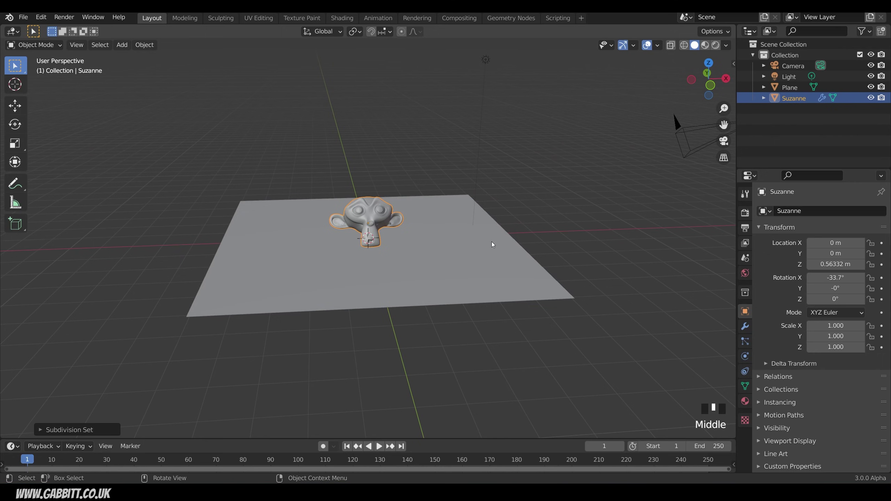
key("shift+a")
key("shift+a")
Add a second plane about 7 m along X and stand it upright at -90° on Y
mouse_move(551, 186)
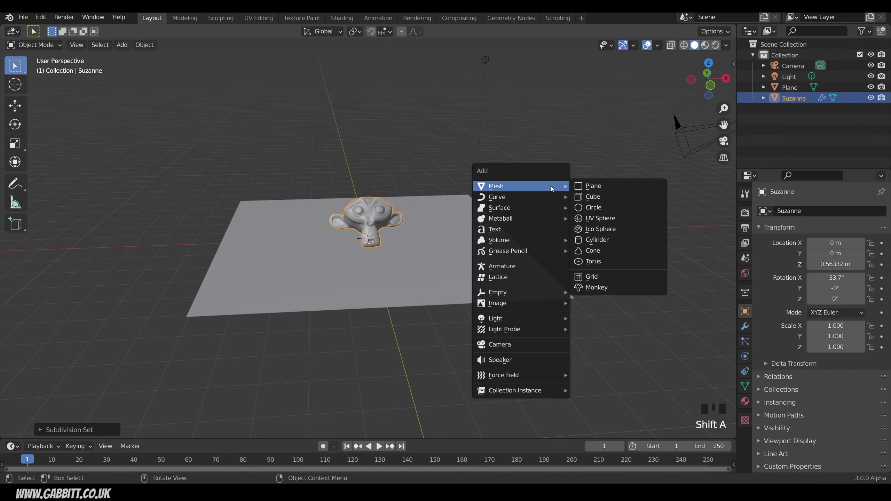
left_click(585, 186)
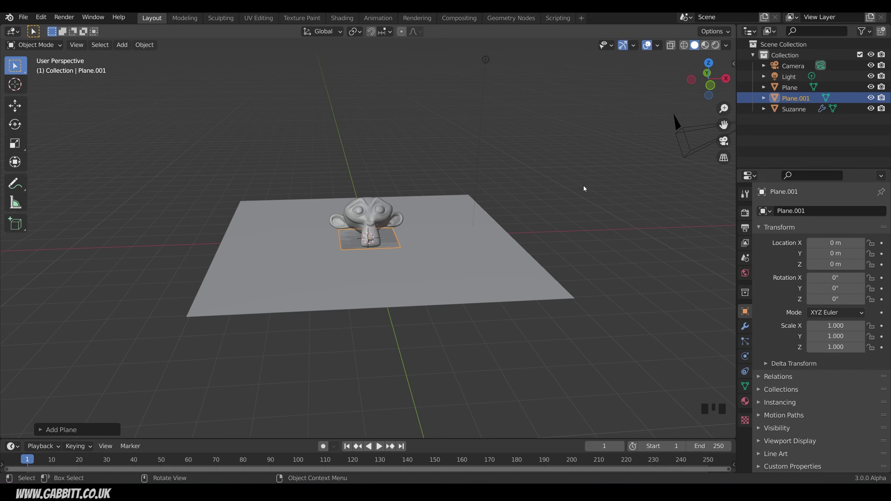
key("g")
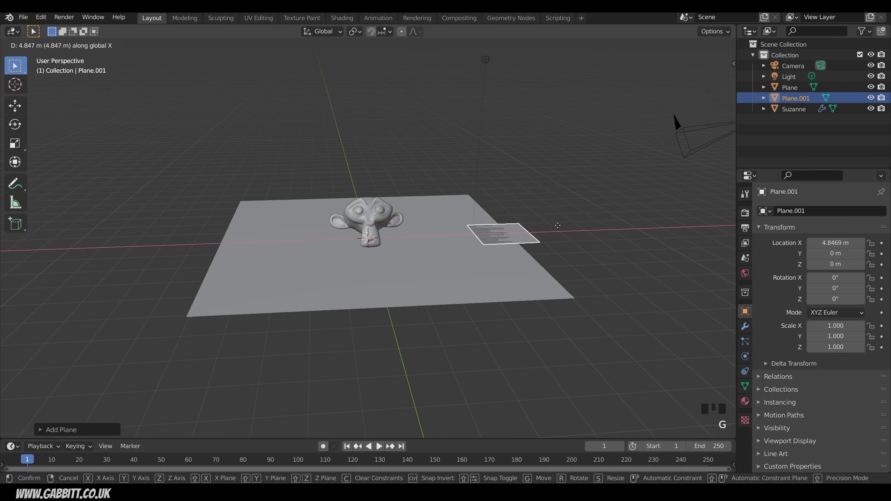
left_click(630, 218)
key("r")
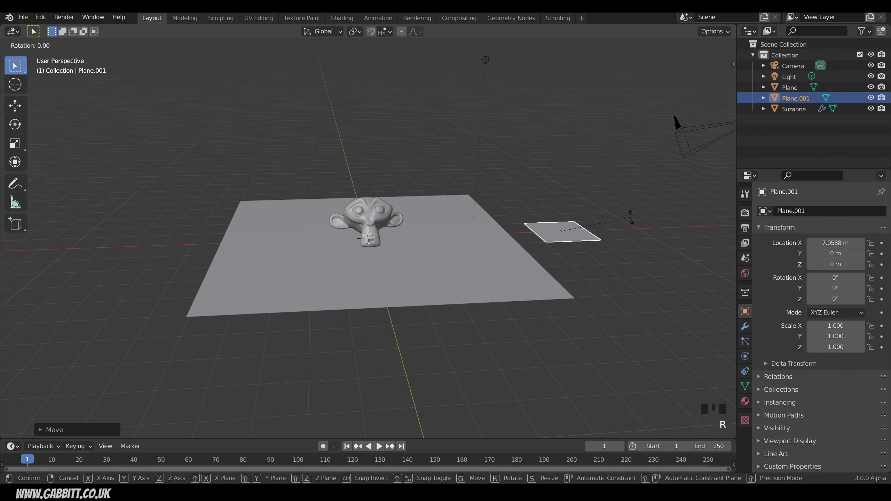
type("y")
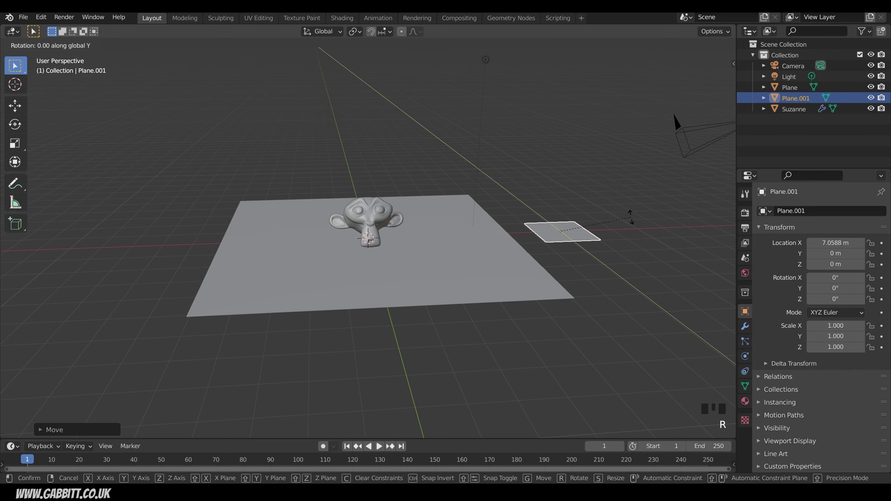
type("-90")
key("Return")
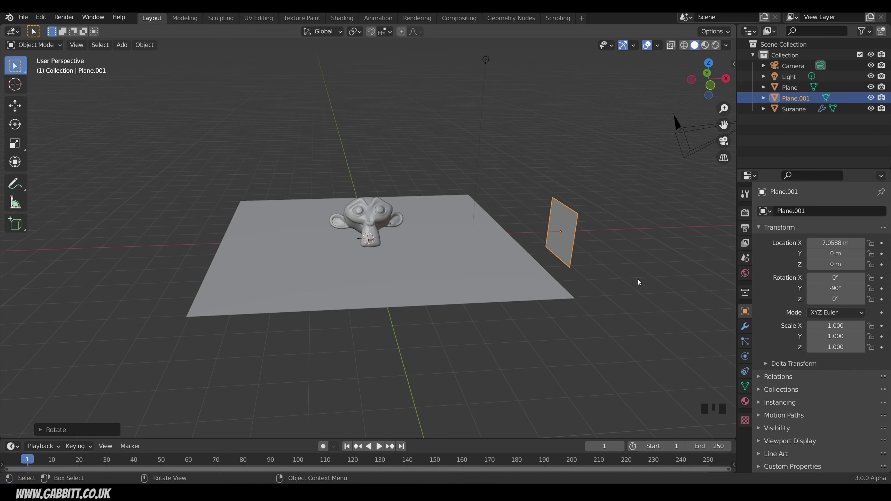
Raise the upright plane to about 1.26 m and scale it to 1.486
middle_click_drag(639, 283, 596, 270)
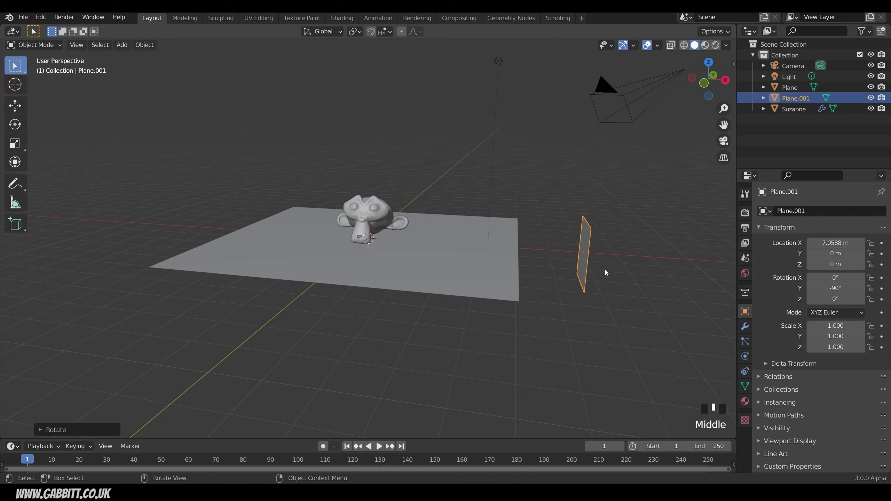
key("KP_1")
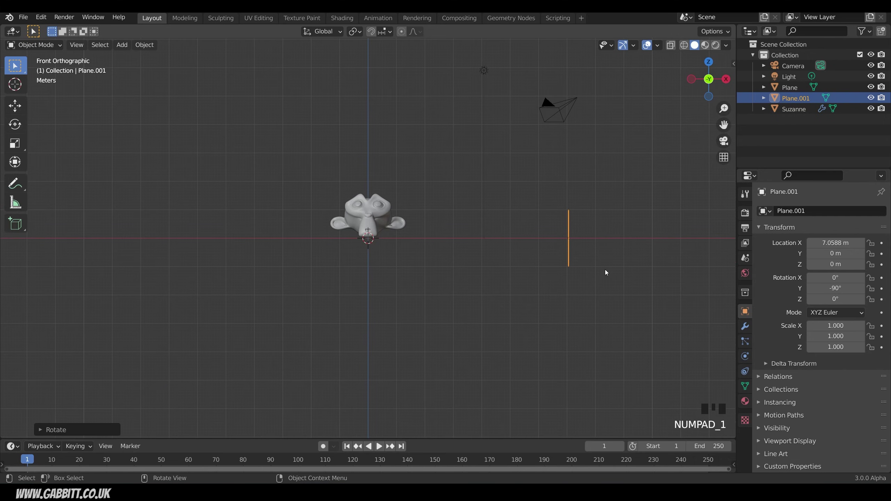
key("g")
left_click(609, 238)
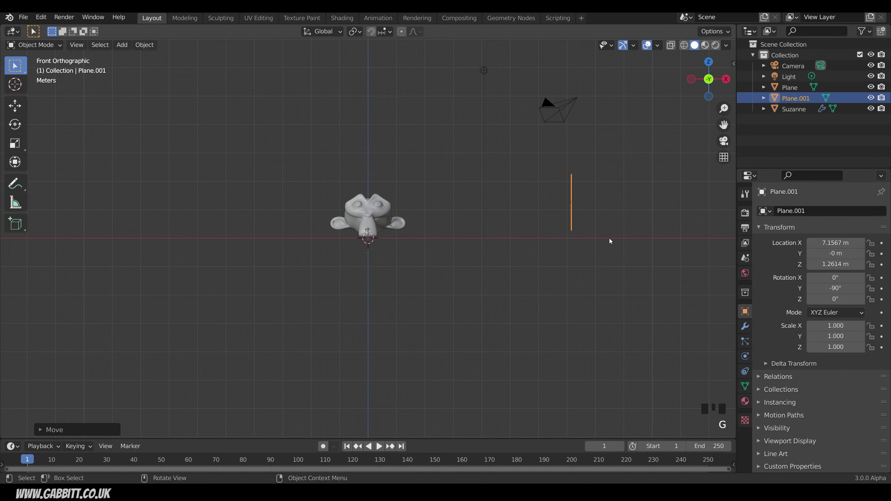
key("s")
left_click(650, 235)
middle_click_drag(502, 267, 576, 227)
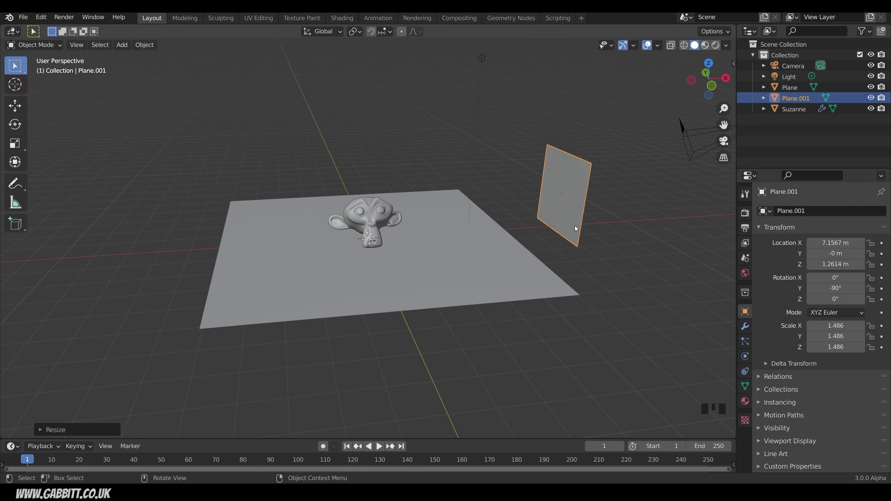
Add a particle system to the upright plane and scrub the timeline to watch particles fall
left_click(745, 342)
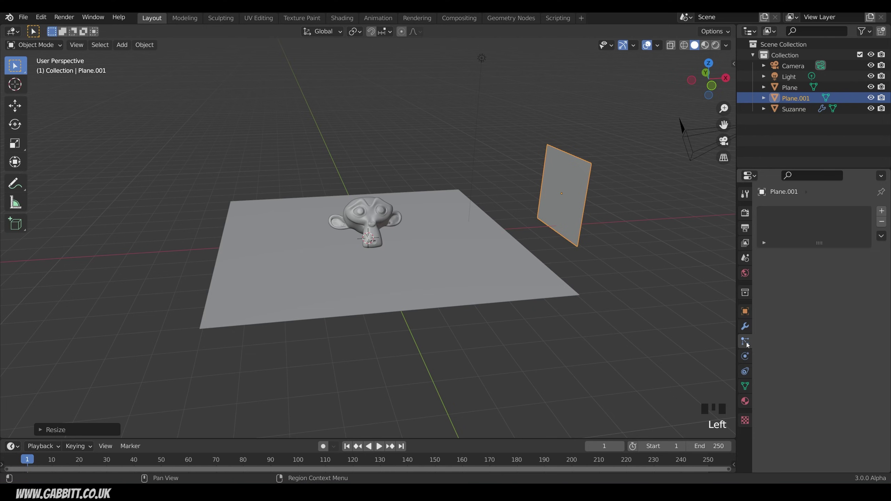
left_click(882, 211)
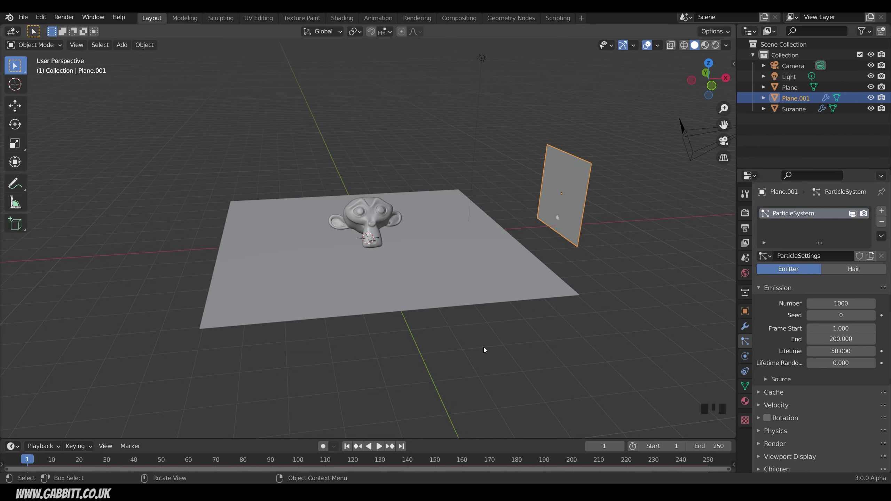
left_click_drag(32, 461, 276, 465)
scroll(398, 369, "down", 5)
middle_click_drag(414, 354, 437, 337)
scroll(438, 339, "down", 3)
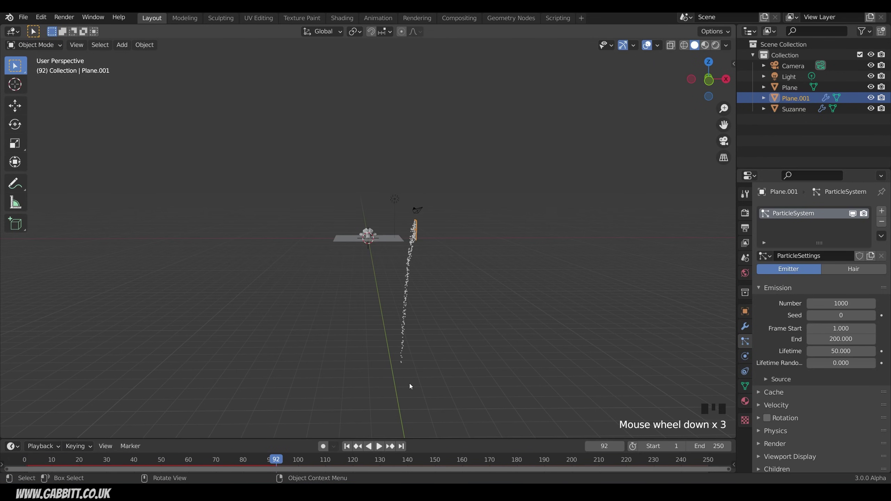
left_click_drag(277, 459, 712, 459)
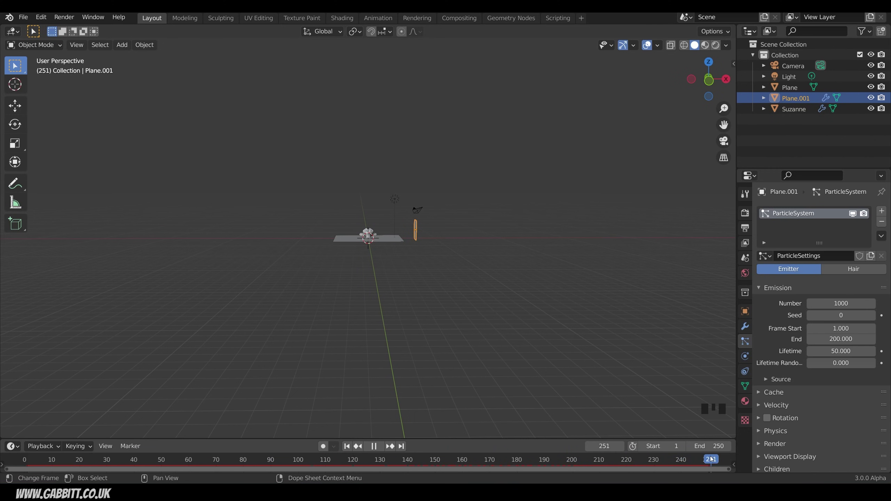
key("Escape")
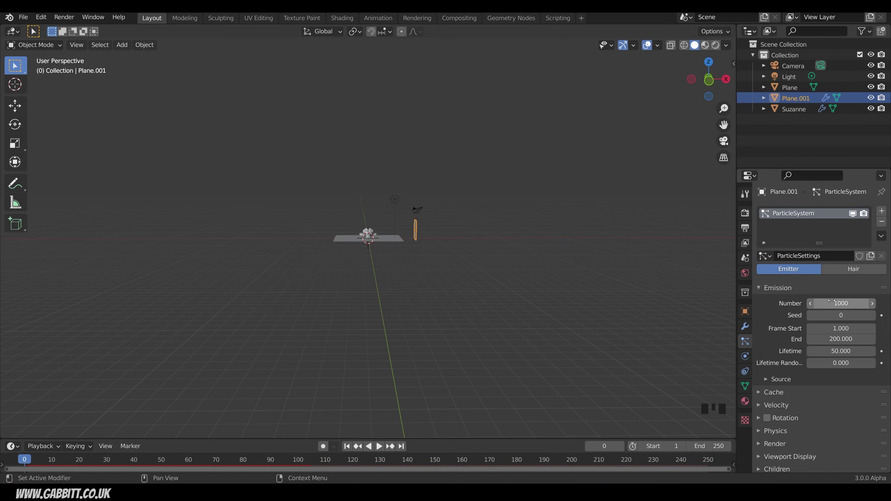
Set the emitter's particle Number to 200 and preview the sparser stream on the timeline
left_click(840, 303)
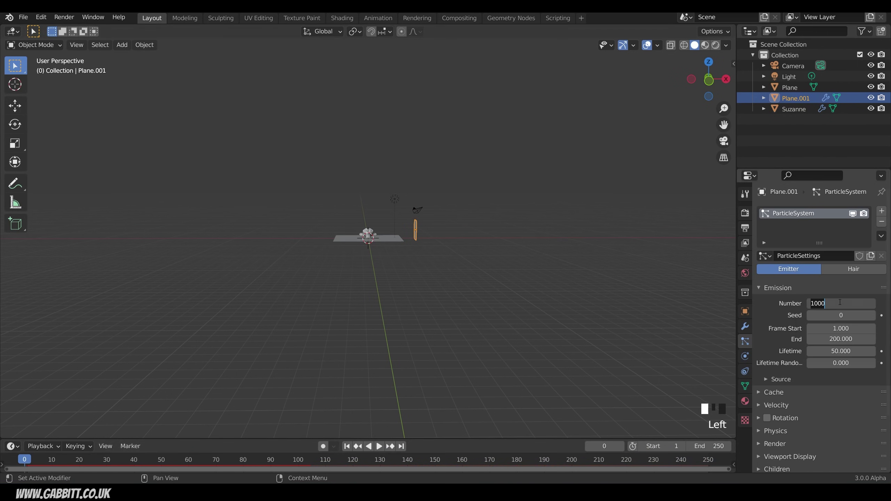
type("200")
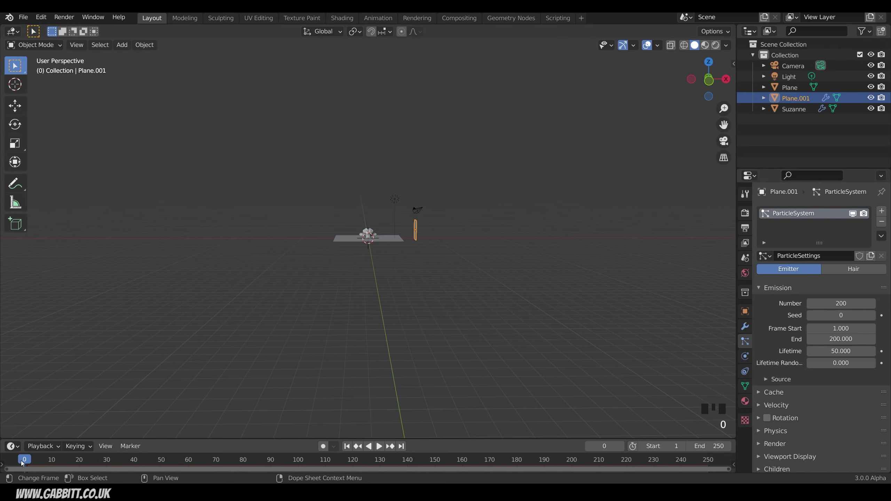
left_click_drag(21, 464, 144, 462)
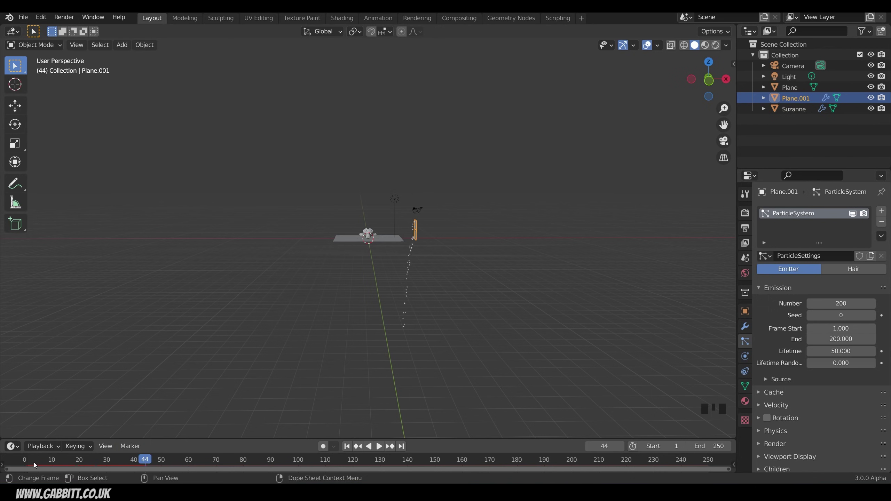
left_click_drag(35, 465, 107, 458)
left_click_drag(202, 460, 90, 459)
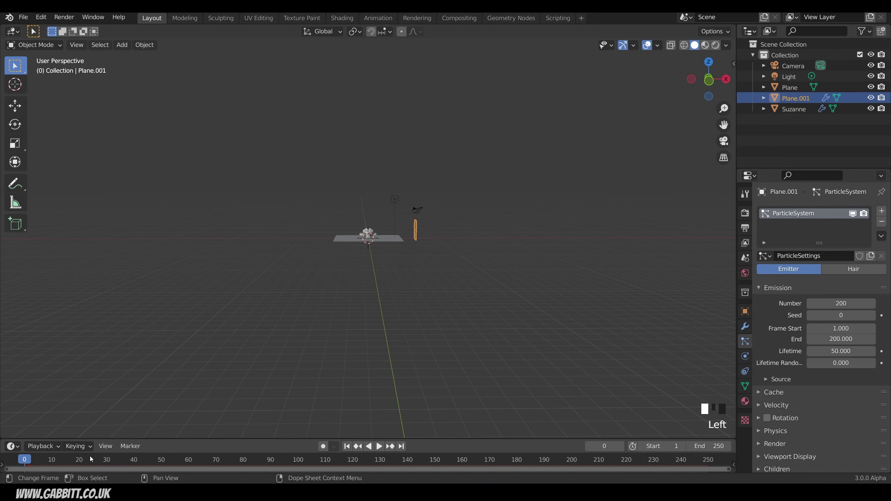
key("space")
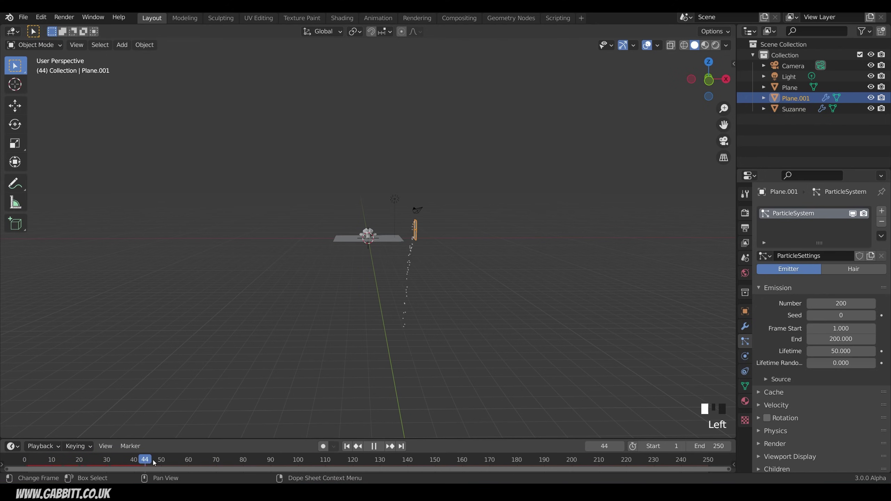
left_click(46, 461)
left_click_drag(45, 460, 13, 462)
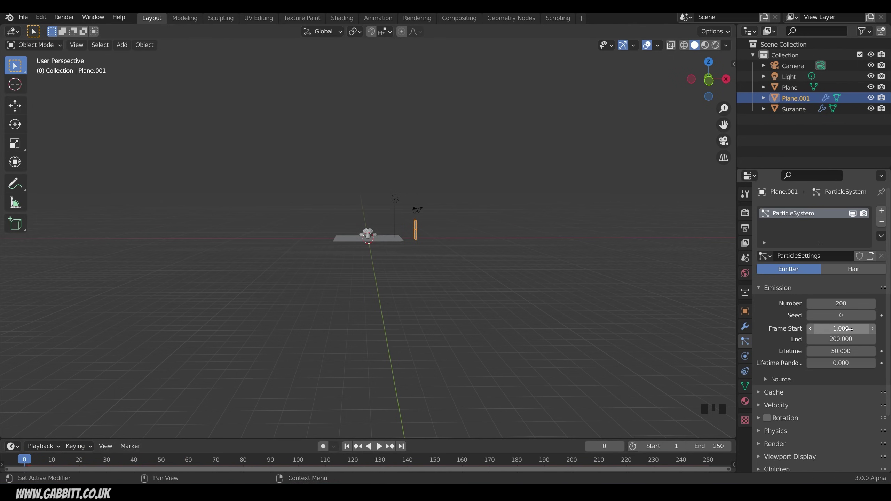
Set the emission Start frame to -100 so particles already exist at frame 1
left_click(849, 329)
type("-100")
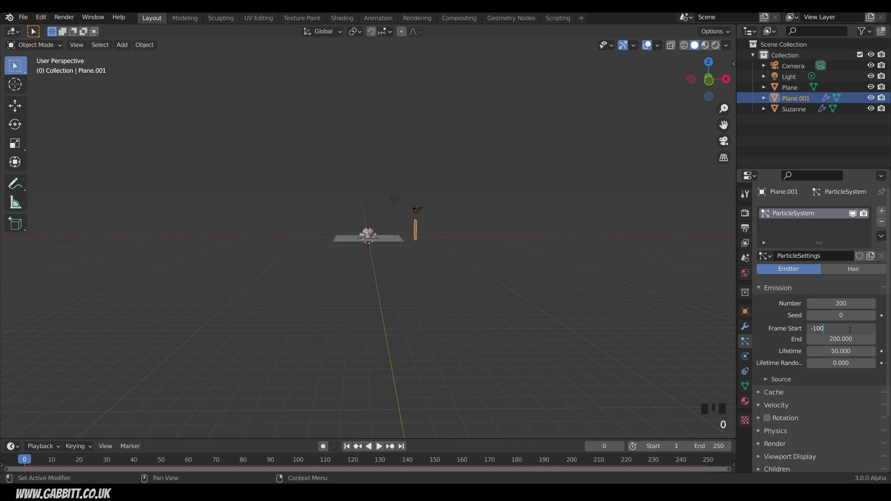
key("Return")
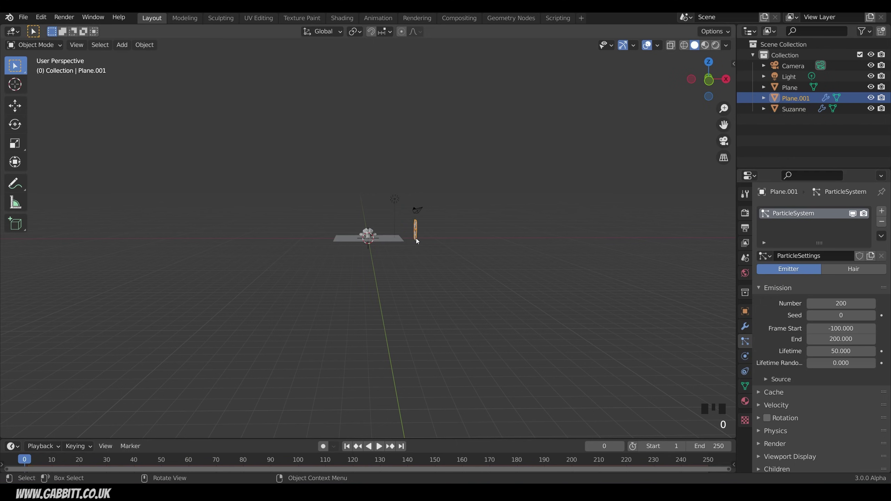
left_click(27, 462)
left_click_drag(70, 462, 595, 463)
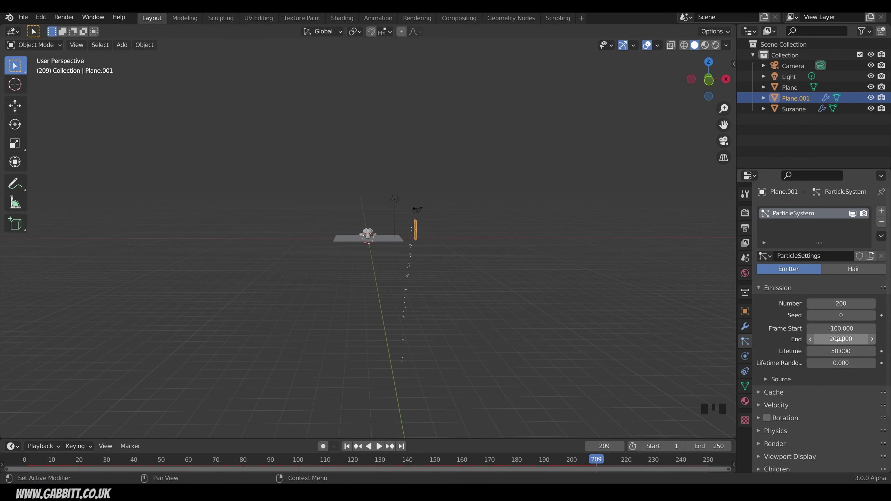
Set the emission End frame to 250 and play the animation from the start
left_click(840, 339)
type("2")
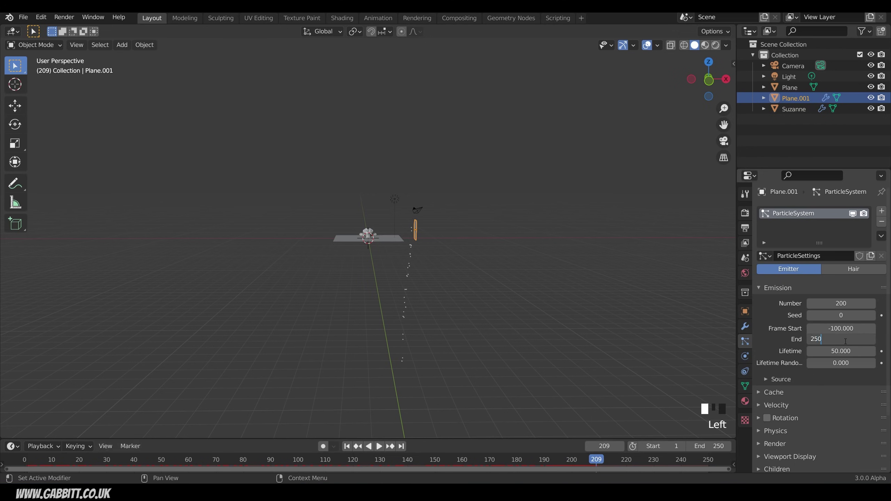
type("50")
key("Return")
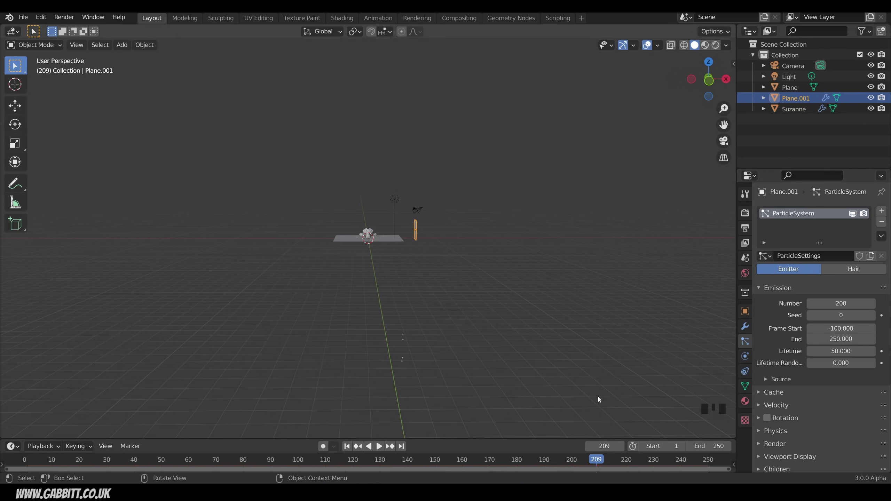
key("shift+Left")
left_click(380, 446)
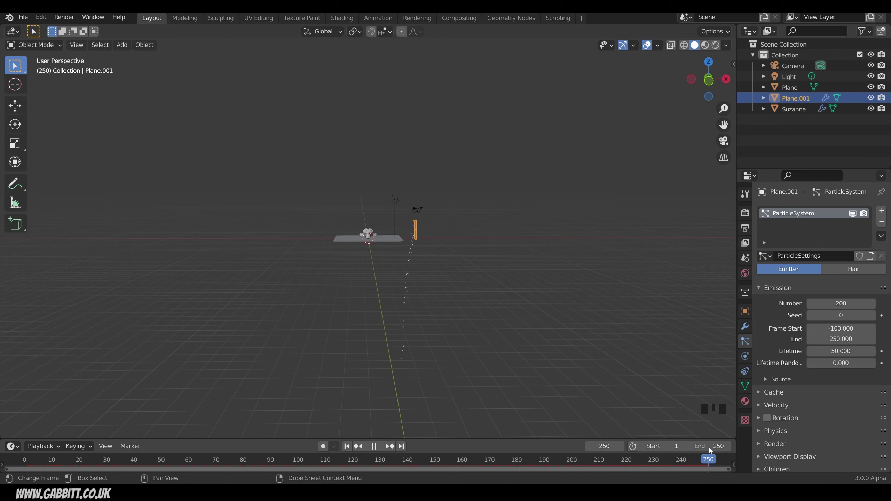
left_click(658, 458)
key("Escape")
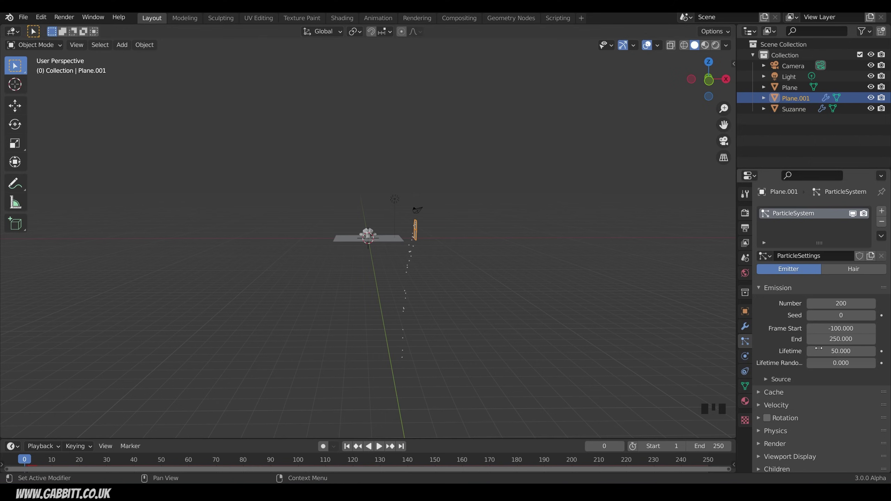
Adjust particle Lifetime, trying 10 before settling on 30 frames
left_click(832, 351)
type("10")
key("Return")
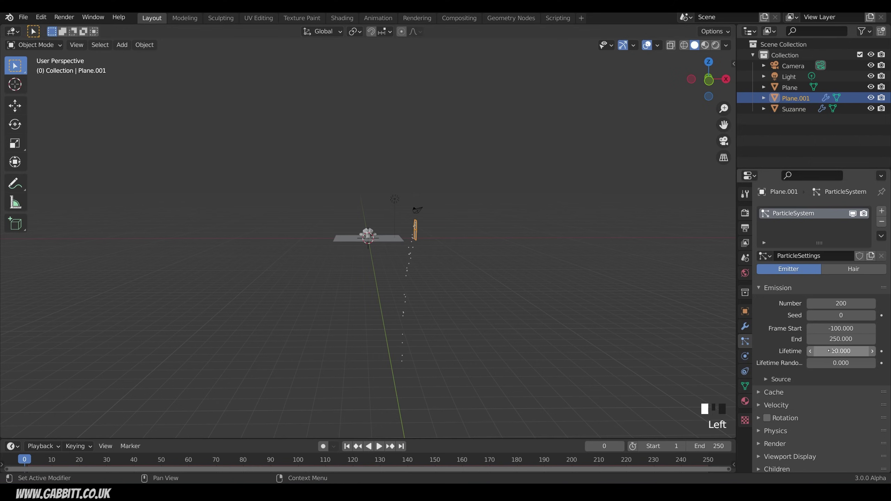
left_click_drag(28, 461, 467, 460)
scroll(407, 278, "up", 5)
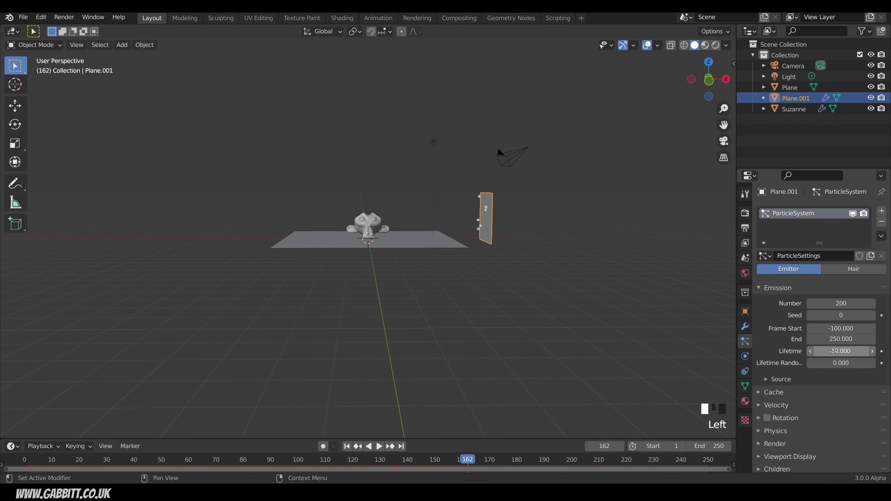
left_click_drag(833, 351, 856, 351)
left_click(28, 460)
key("space")
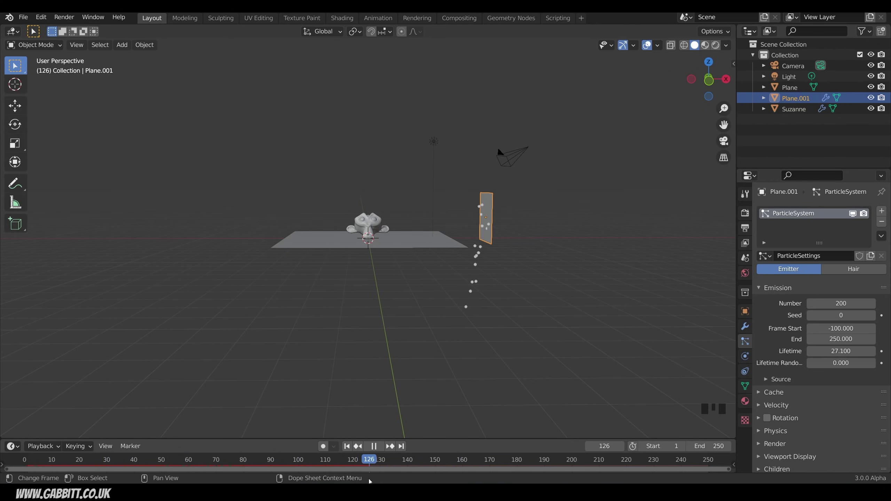
key("space")
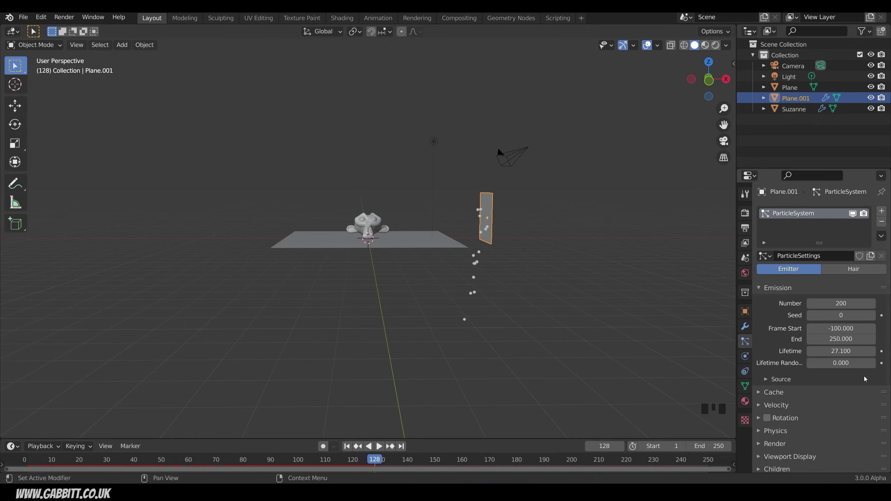
left_click_drag(841, 351, 844, 351)
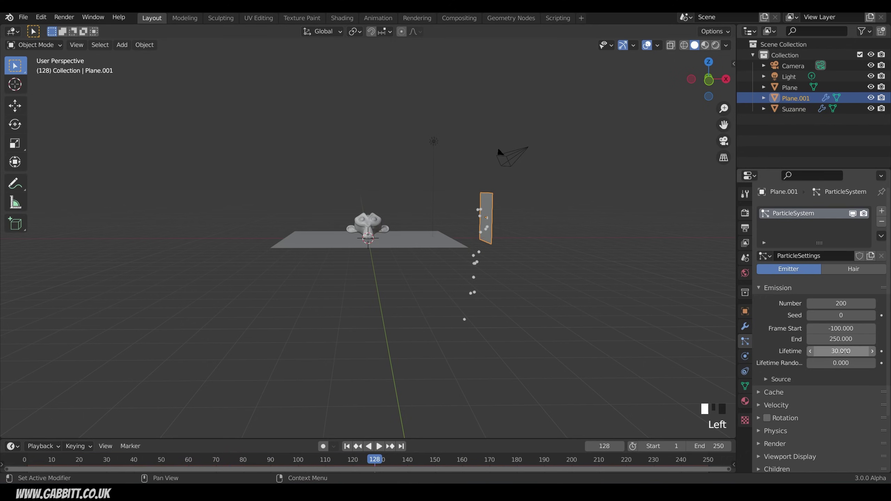
left_click_drag(76, 460, 139, 460)
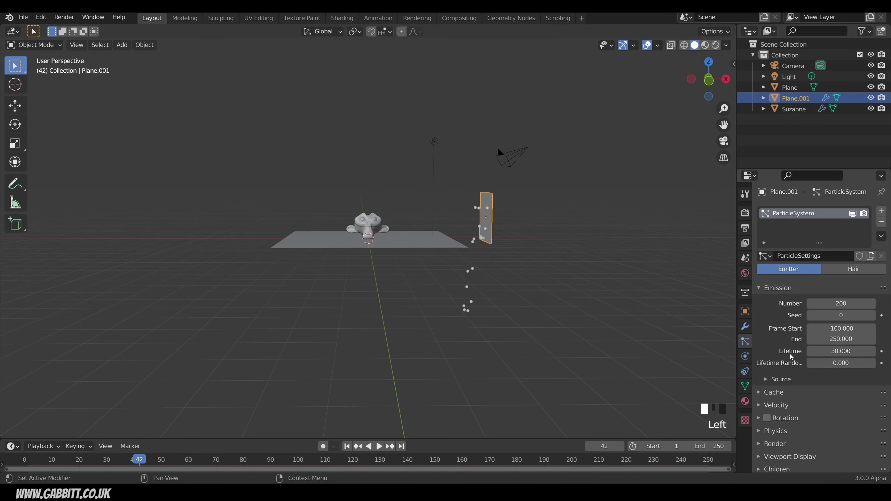
Set Lifetime Randomness to 1 and play the animation to preview the varied lifetimes
left_click_drag(838, 368, 889, 368)
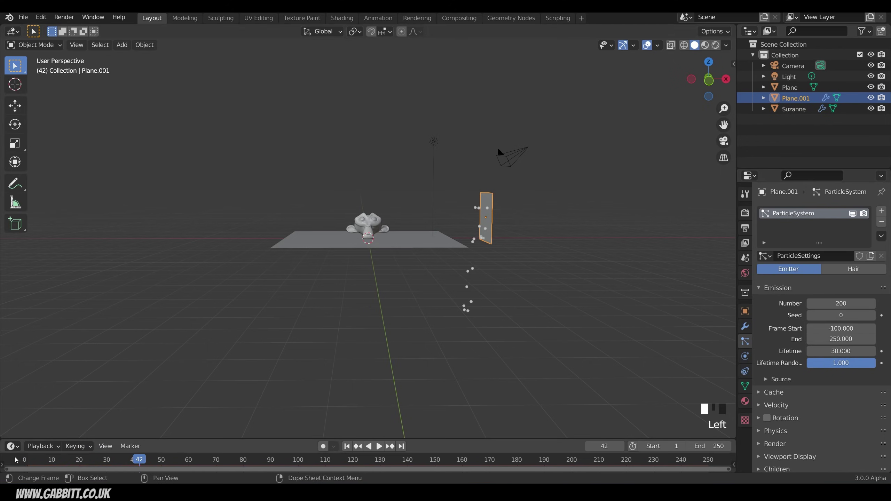
left_click(27, 464)
key("space")
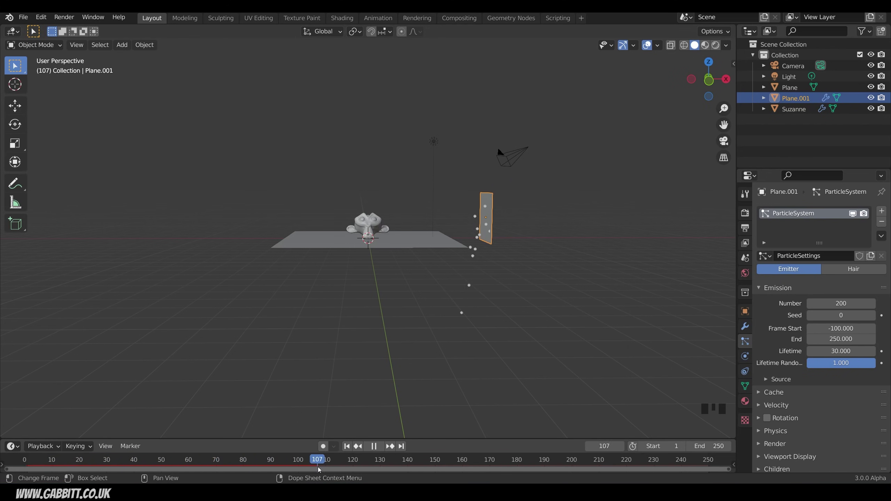
key("Escape")
middle_click_drag(515, 281, 536, 282)
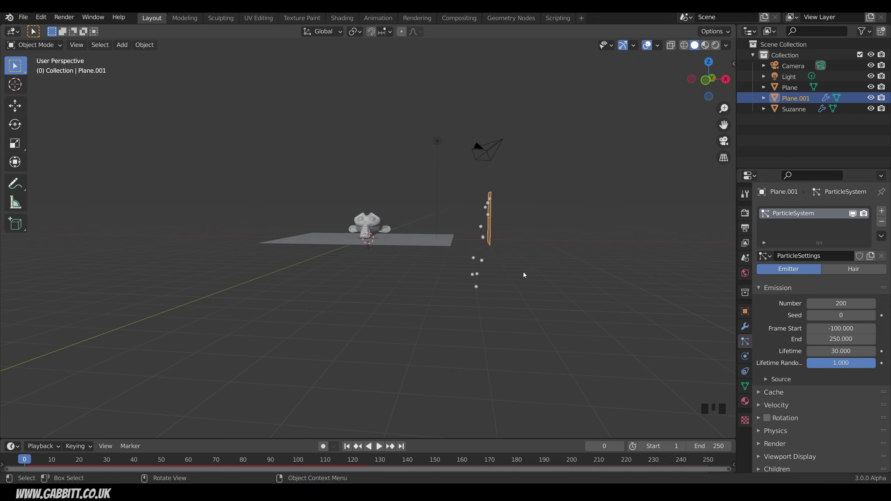
From top view, add a small plane, Plane.002, left of the ground plane and enter Edit Mode
middle_click_drag(532, 285, 421, 283)
key("KP_7")
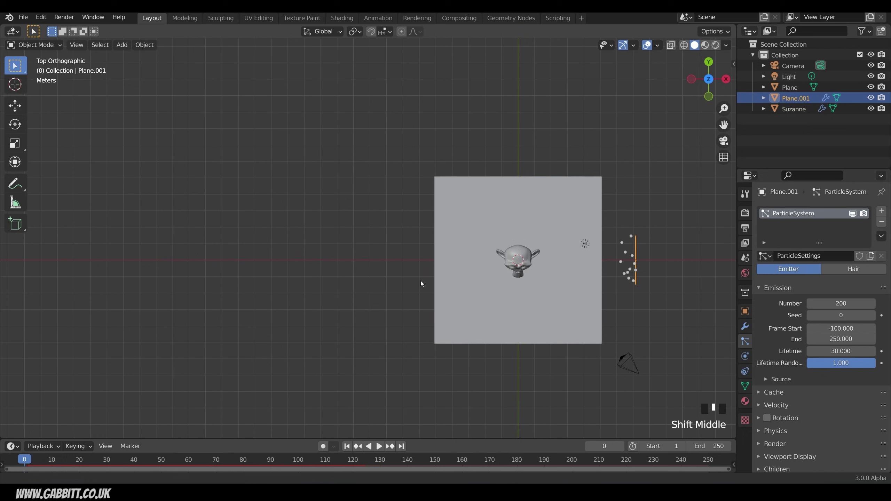
right_click(341, 260, "shift")
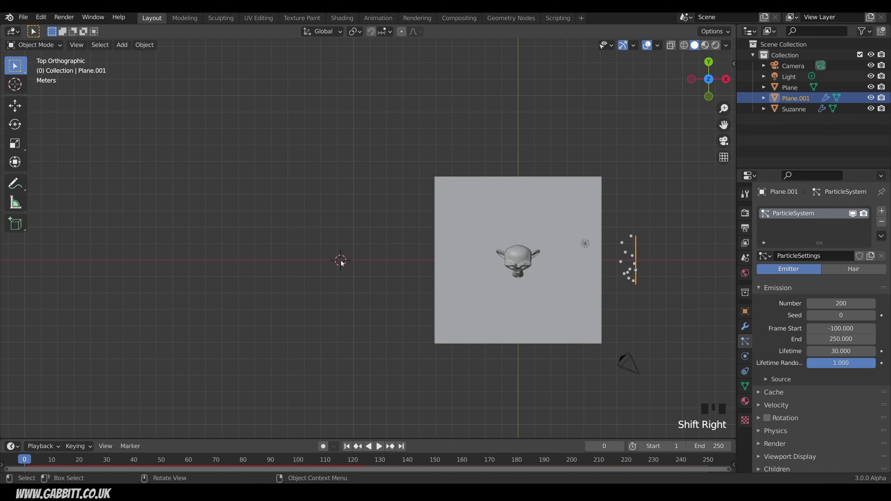
key("shift+a")
mouse_move(354, 268)
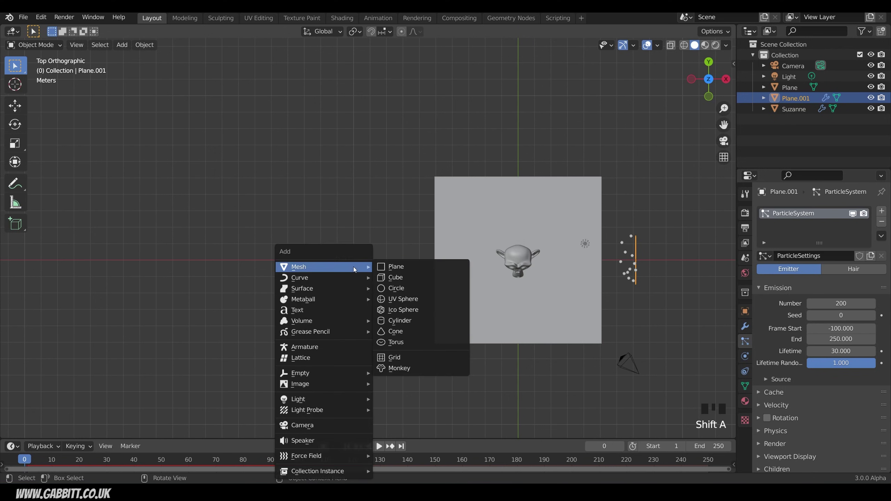
left_click(390, 266)
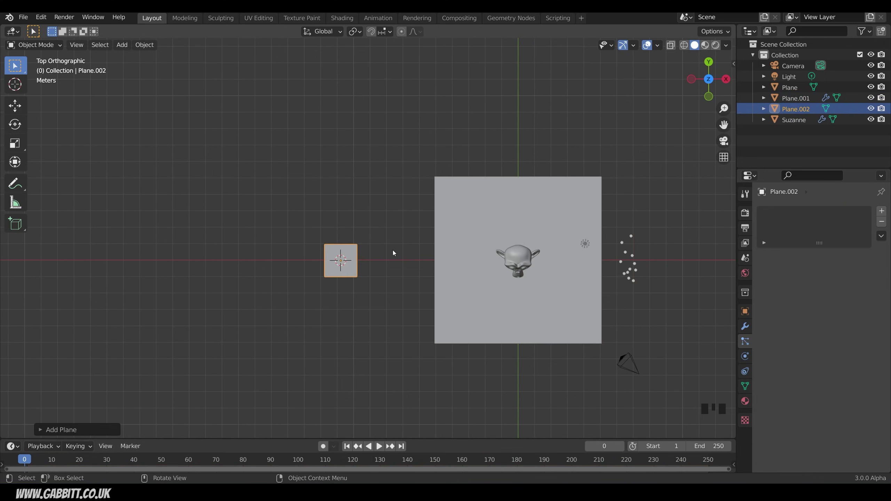
key("KP_Decimal")
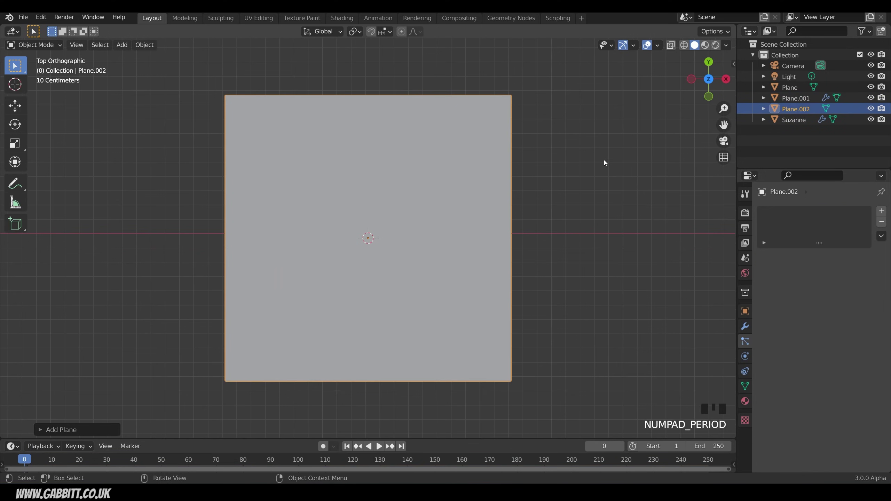
key("s")
left_click(412, 241)
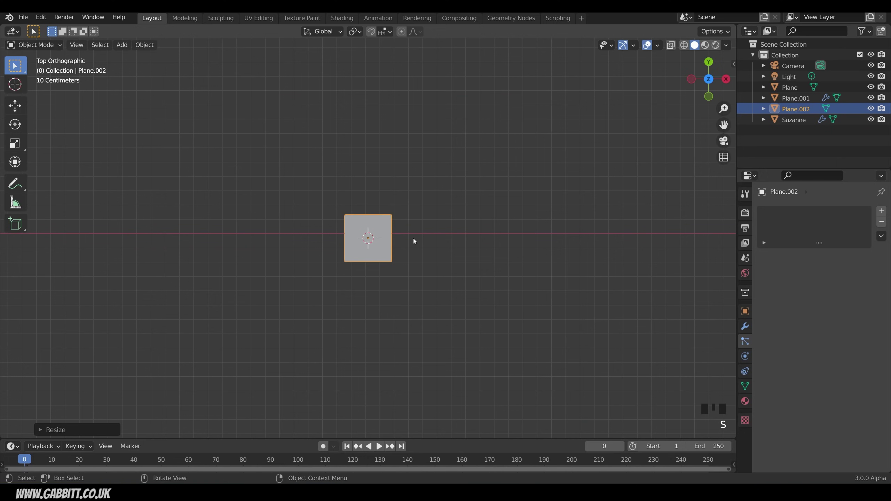
key("Tab")
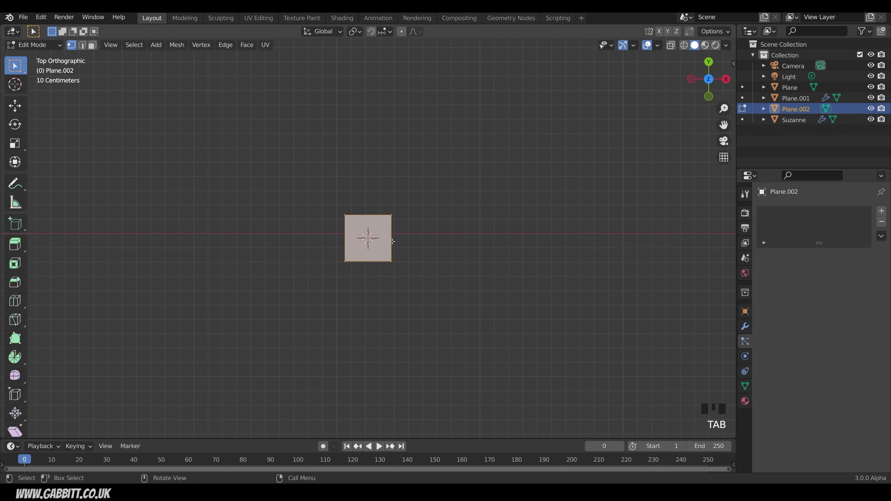
Subdivide Plane.002 into four quads and move its top corner vertices to new positions
scroll(392, 241, "up", 7)
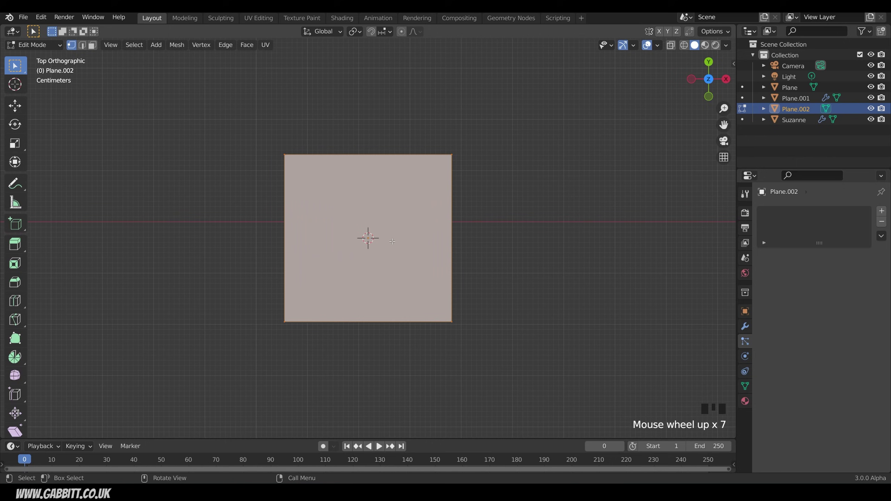
right_click(429, 235)
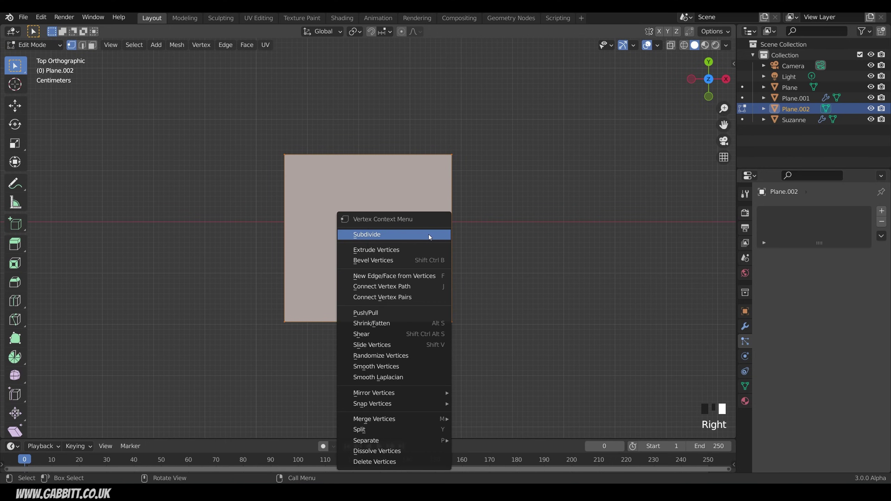
left_click(429, 234)
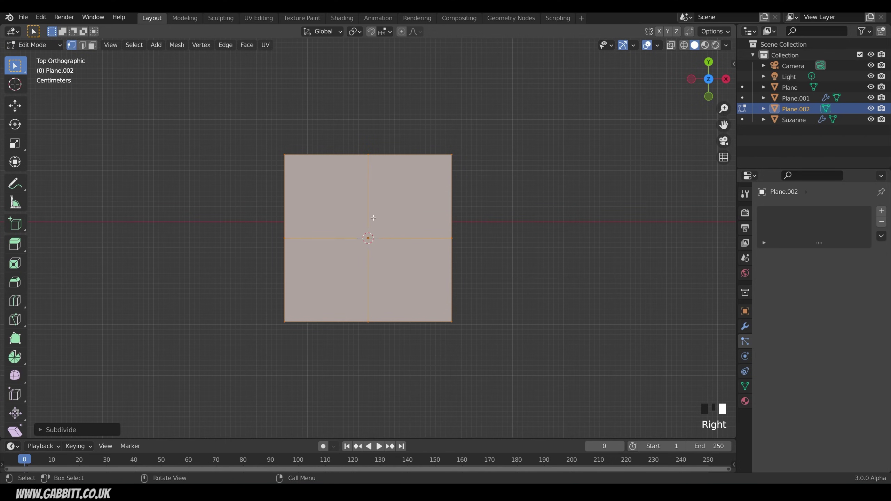
left_click(453, 156)
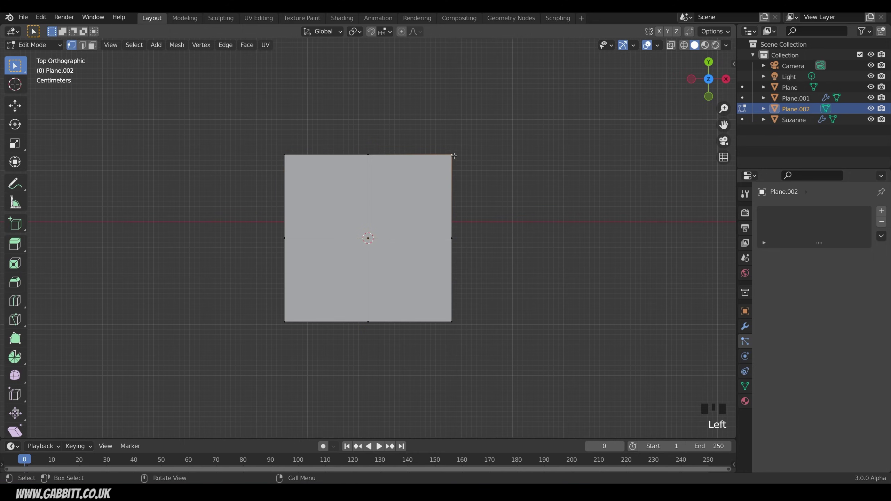
key("g")
left_click(429, 202)
left_click(284, 155)
key("g")
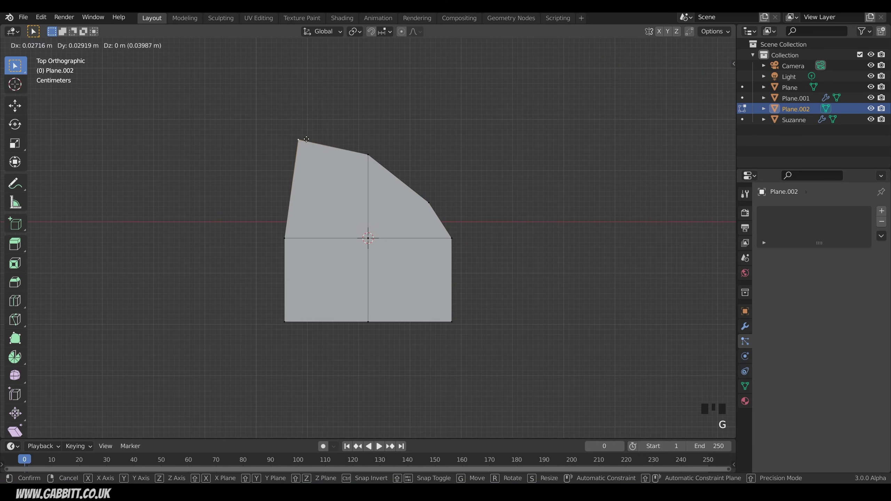
left_click(318, 127)
Pull the left, bottom and bottom-right vertices inward and reposition the top-left corner
left_click_drag(285, 238, 312, 212)
left_click_drag(284, 322, 285, 270)
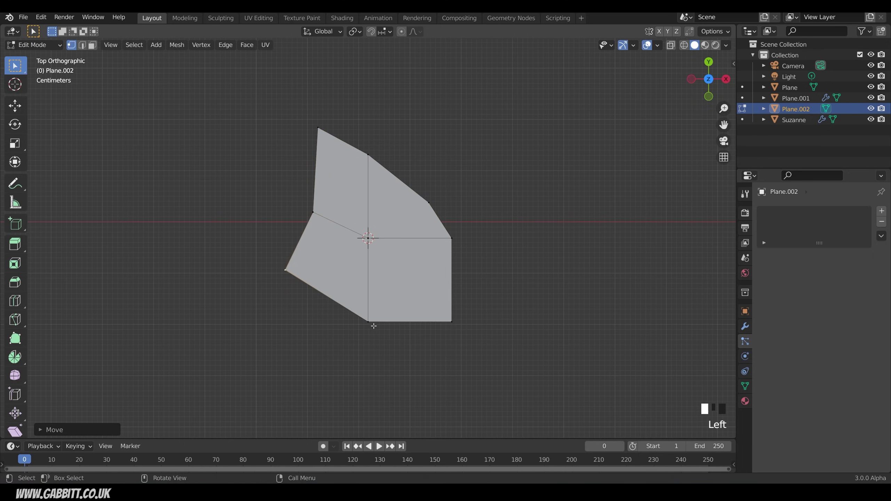
left_click_drag(368, 322, 313, 306)
left_click_drag(453, 321, 393, 284)
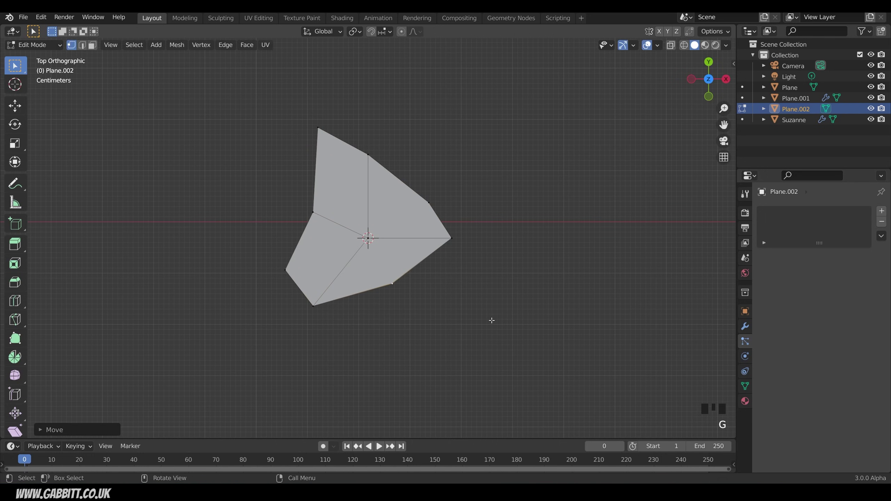
key("g")
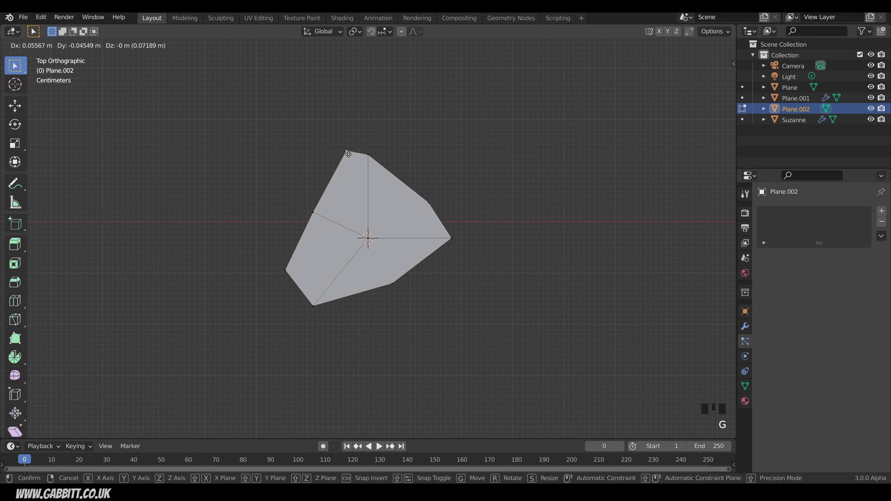
left_click(351, 156)
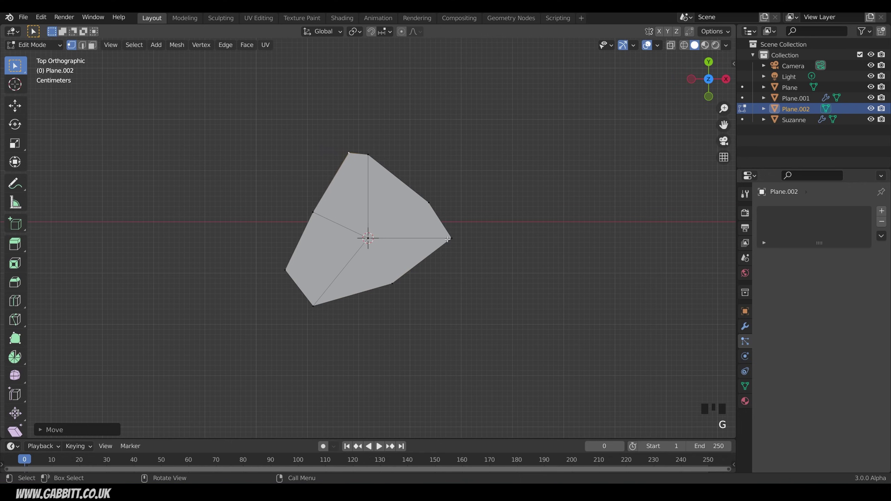
scroll(452, 247, "down", 1)
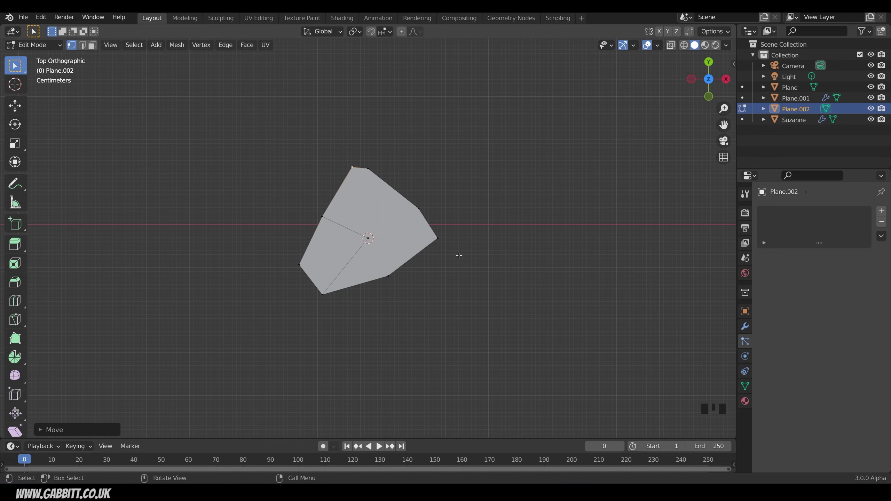
Duplicate the shard as Plane.003 to the right and move its top corner
key("Tab")
key("shift+d")
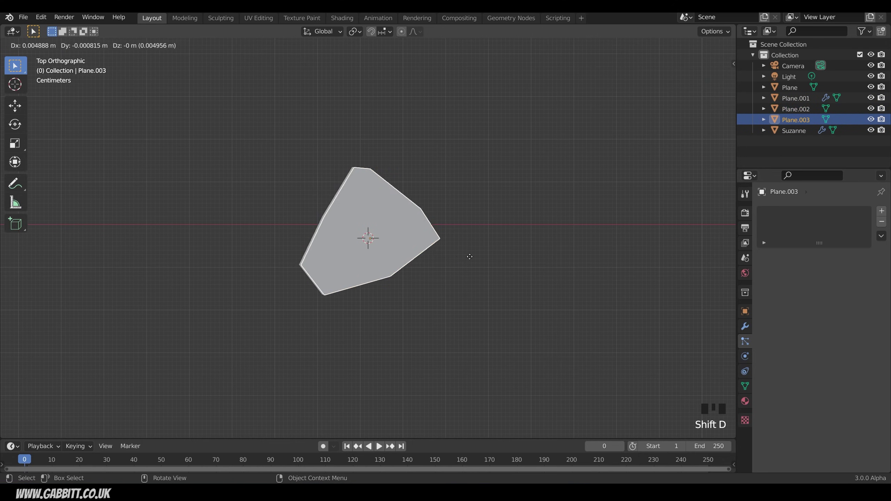
left_click(644, 280)
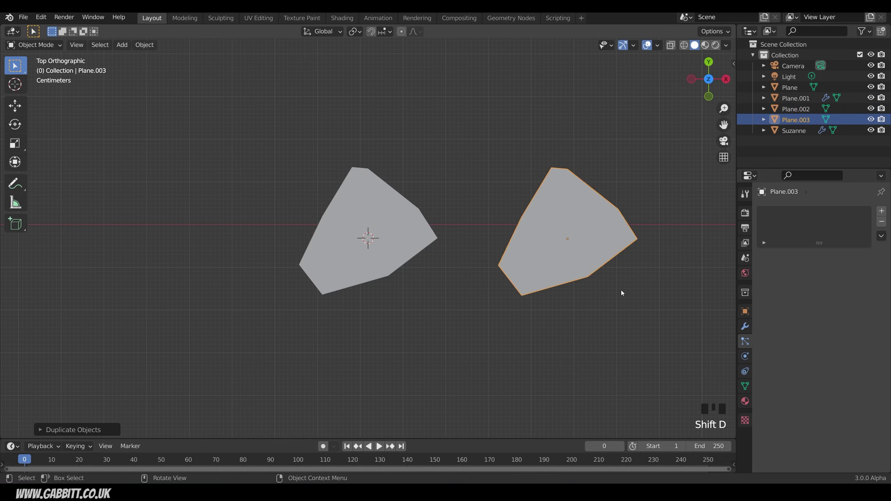
key("Tab")
left_click(551, 169)
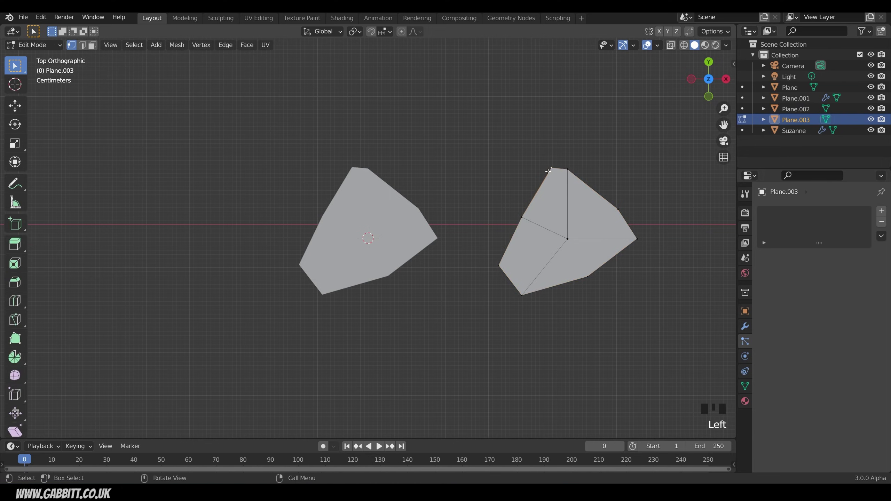
key("g")
left_click(540, 213)
Reposition Plane.003's left, right and lower-right corners into a notched outline
left_click(498, 265)
key("g")
left_click(532, 252)
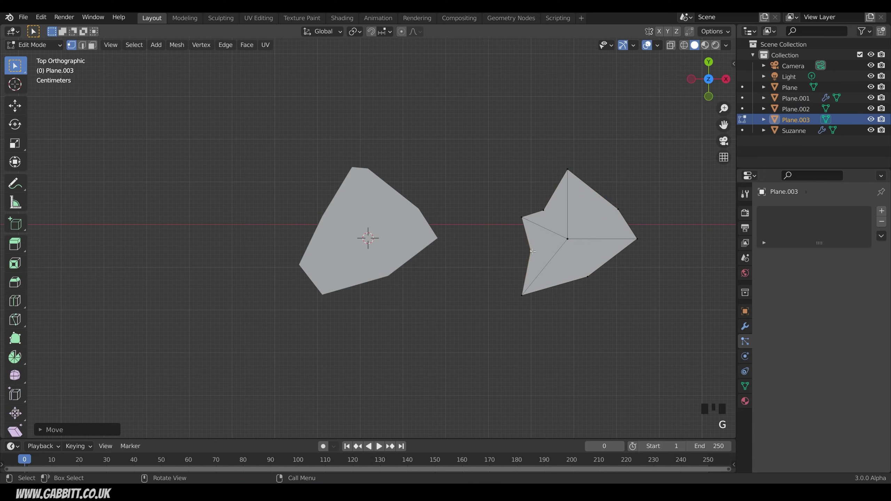
left_click(635, 240)
key("g")
left_click(596, 260)
left_click(588, 277)
key("g")
left_click(642, 300)
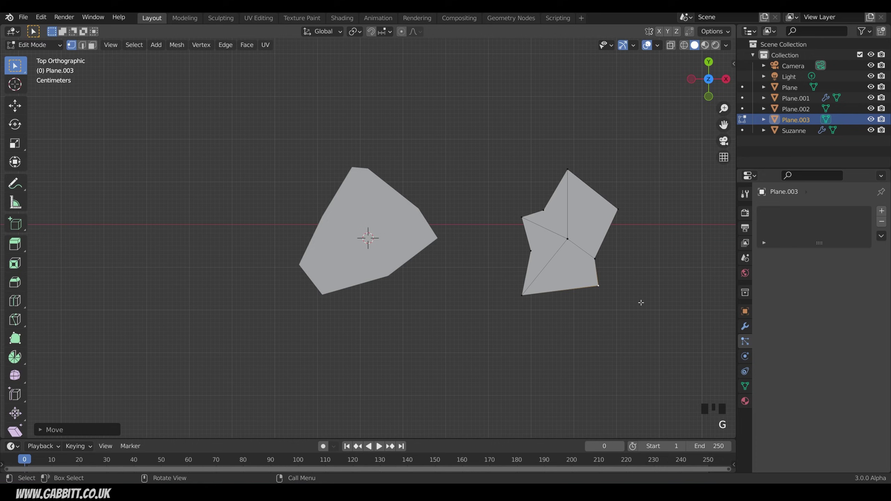
key("Tab")
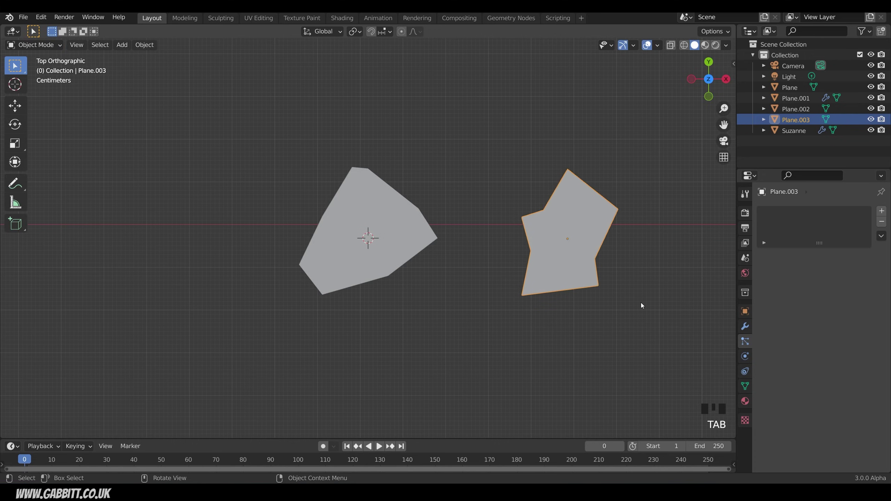
Duplicate Plane.003 as Plane.004, placed to the left of the original shard
key("shift+d")
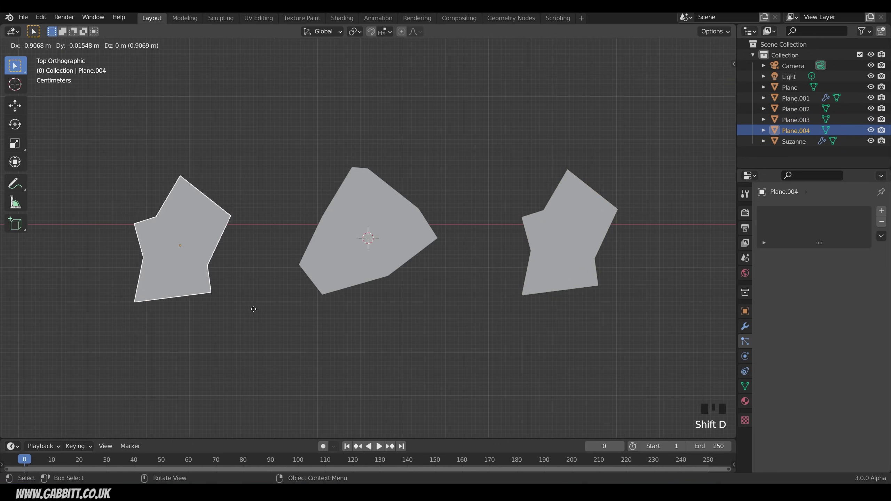
left_click(253, 308)
middle_click_drag(318, 292, 492, 298, "shift")
key("Tab")
Move three corners of Plane.004 to give it its own irregular outline
left_click(330, 223)
key("g")
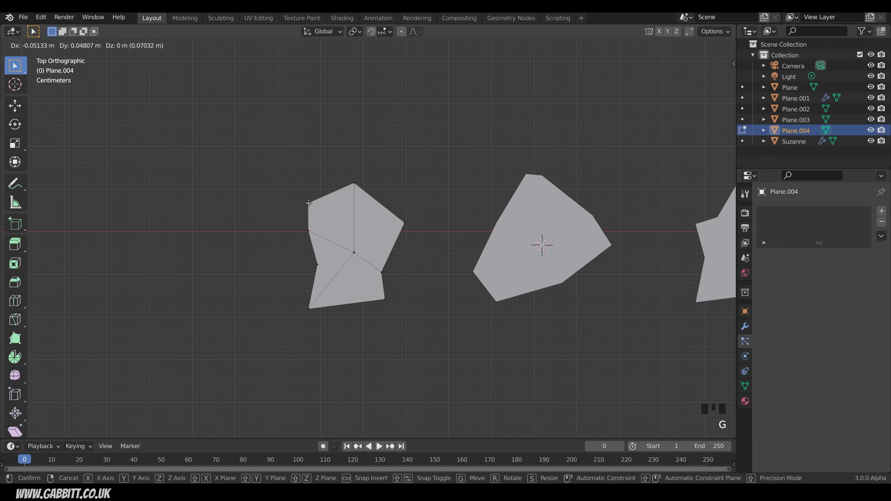
left_click(309, 203)
left_click(404, 222)
key("g")
left_click(386, 251)
left_click(385, 299)
key("g")
left_click(371, 284)
scroll(491, 290, "down", 2)
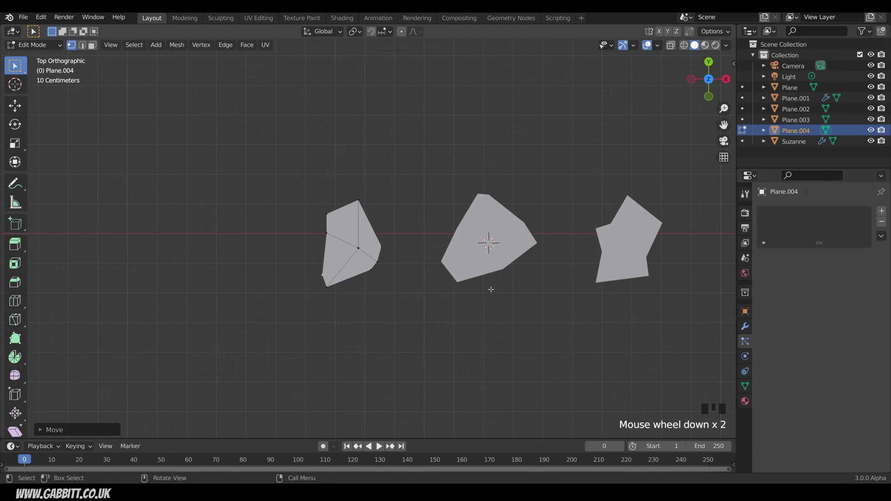
middle_click_drag(491, 289, 435, 308, "shift")
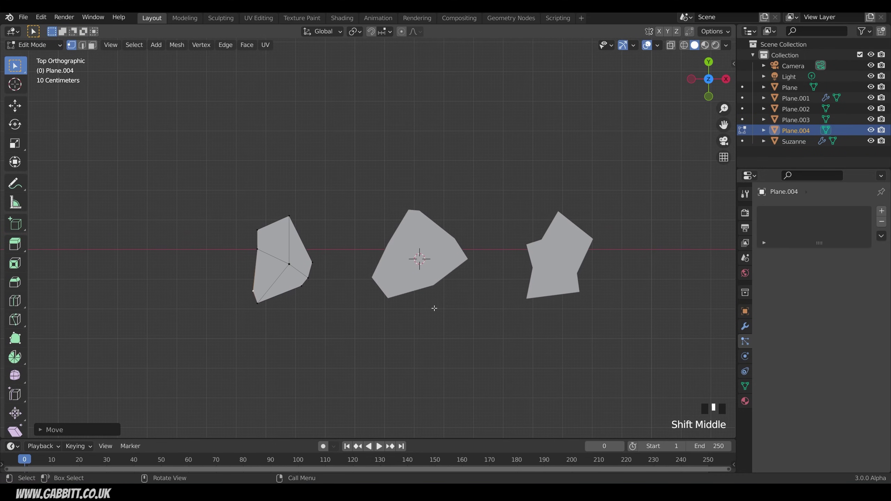
Leave Edit Mode on Plane.004 and select the vertical emitter plane Plane.001
key("Tab")
scroll(454, 290, "down", 11)
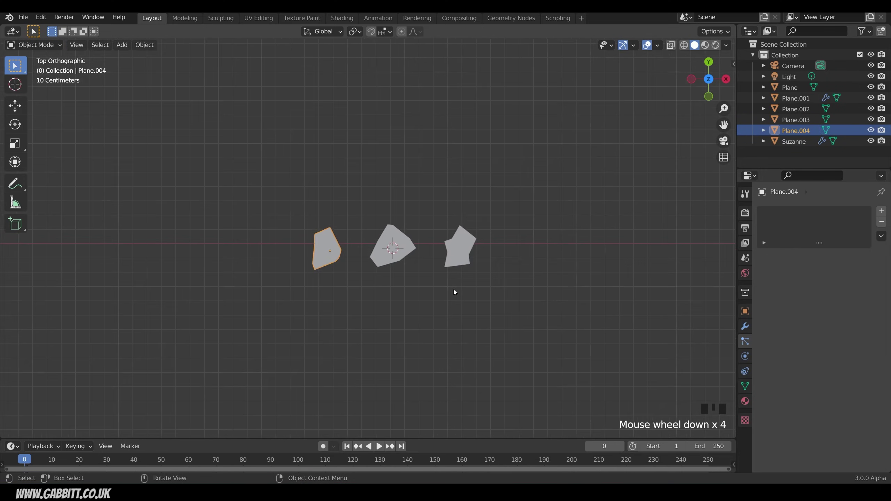
scroll(460, 295, "down", 3)
middle_click_drag(467, 295, 321, 305, "shift")
middle_click_drag(459, 385, 437, 308)
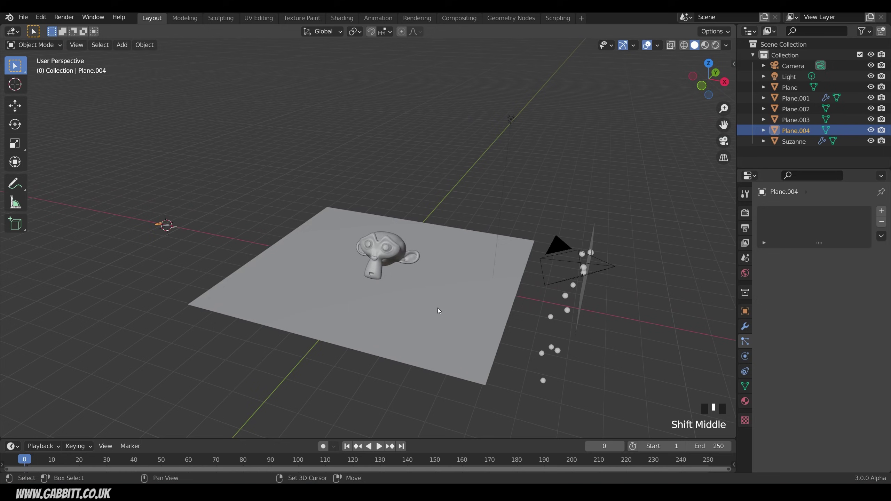
left_click(583, 304)
middle_click_drag(583, 304, 588, 265)
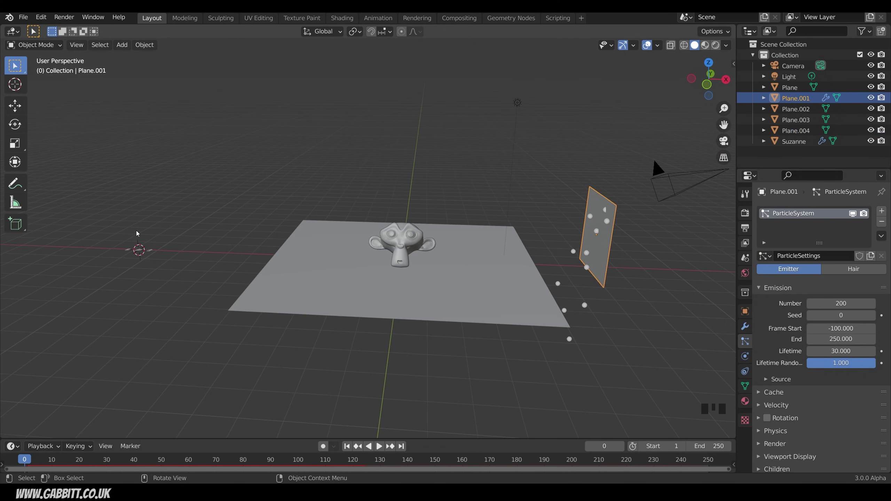
scroll(781, 398, "down", 3)
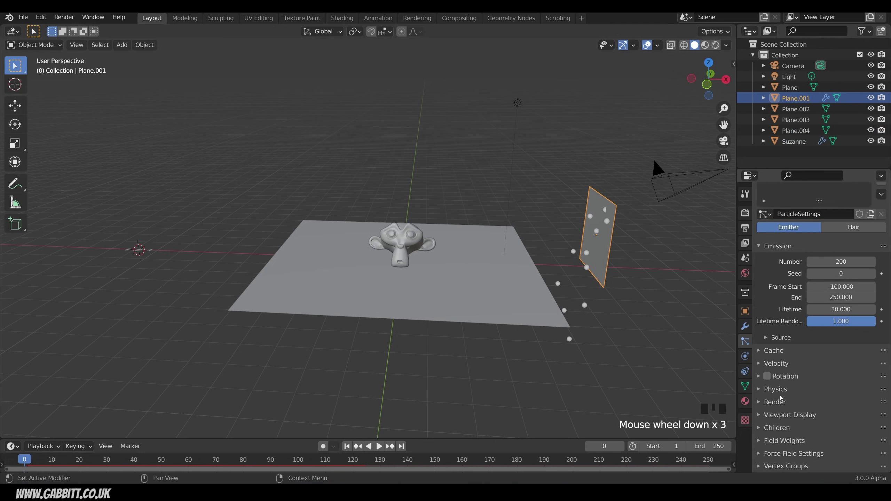
Render the particles as Plane.003 object instances at scale 0.390, preview frame 56, and select the three shards
left_click(760, 402)
scroll(786, 366, "down", 4)
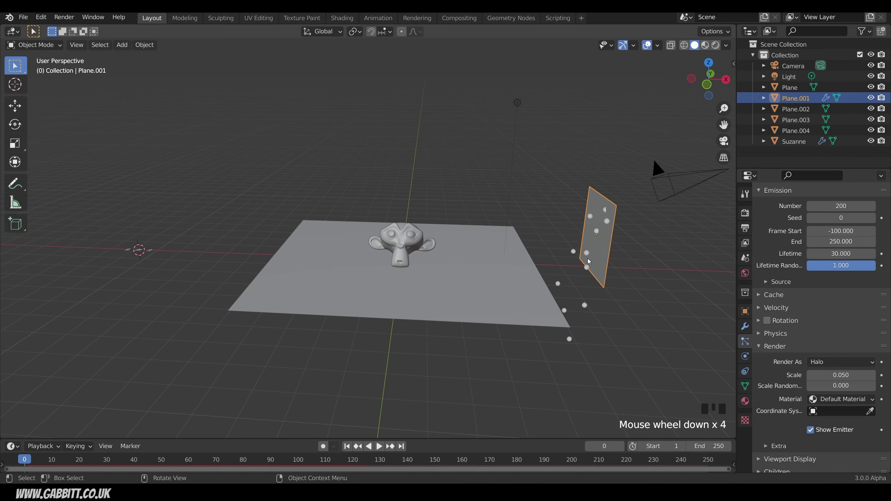
left_click(872, 363)
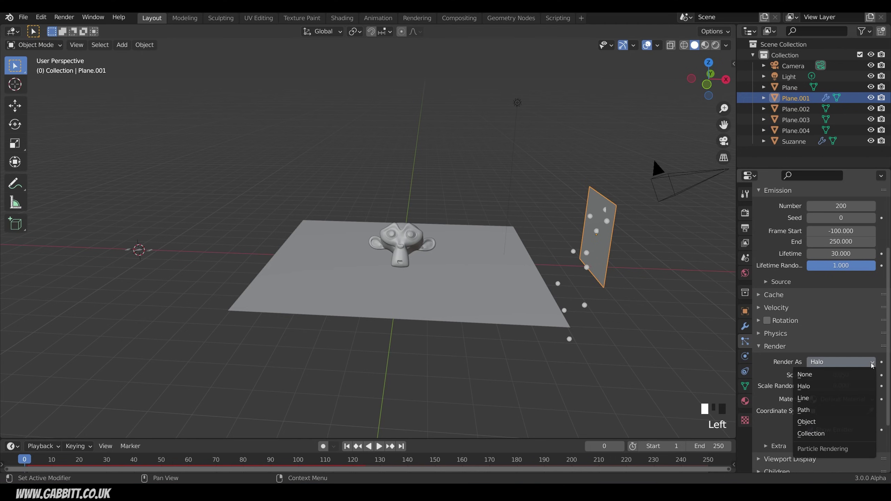
left_click(823, 422)
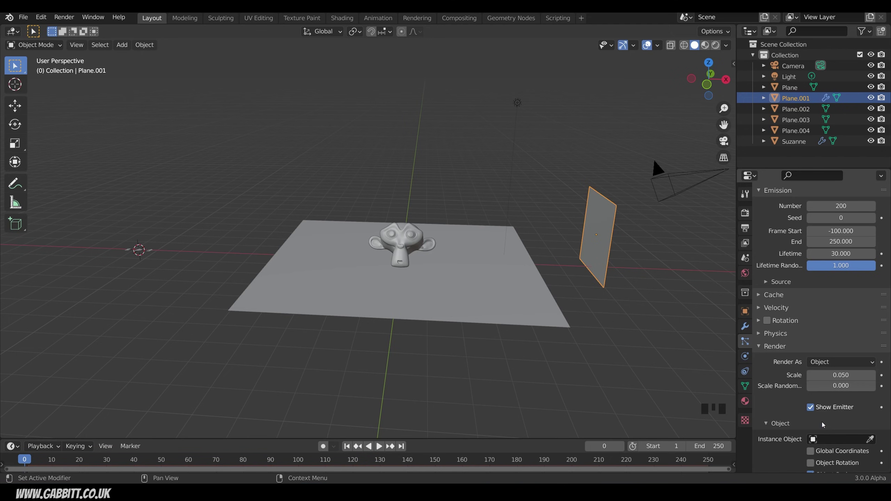
scroll(822, 424, "down", 2)
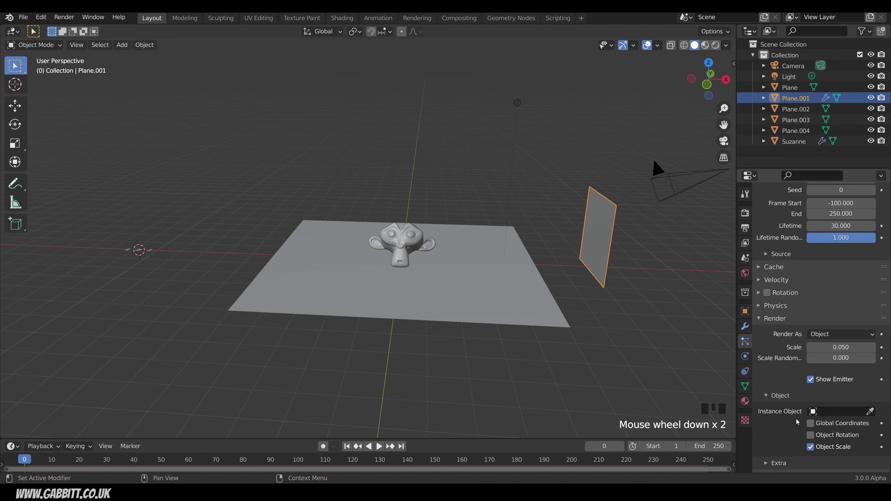
left_click(870, 412)
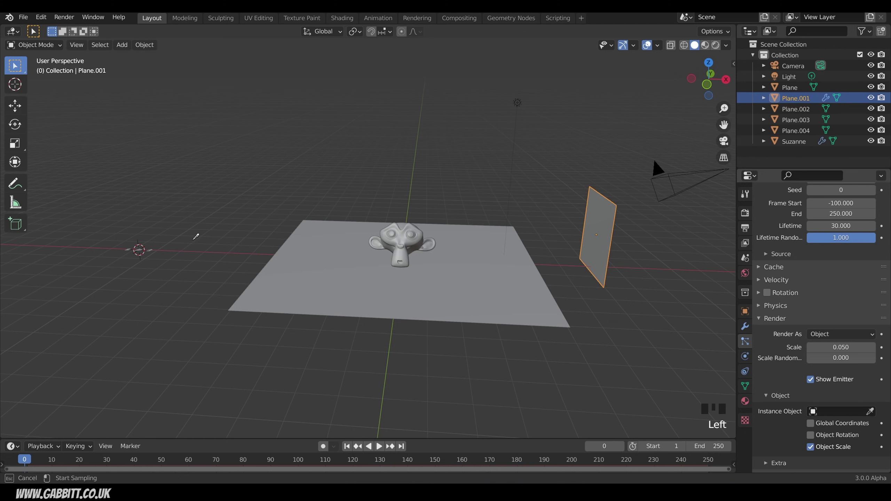
left_click(139, 250)
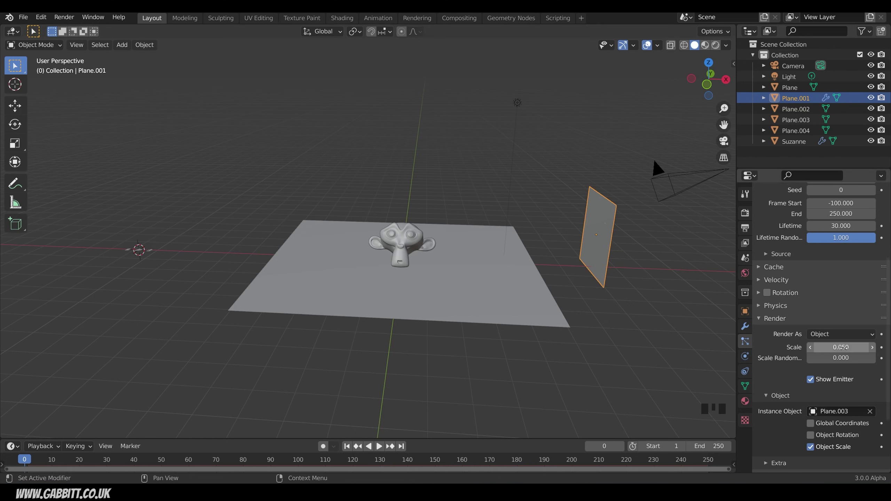
left_click_drag(841, 347, 866, 347)
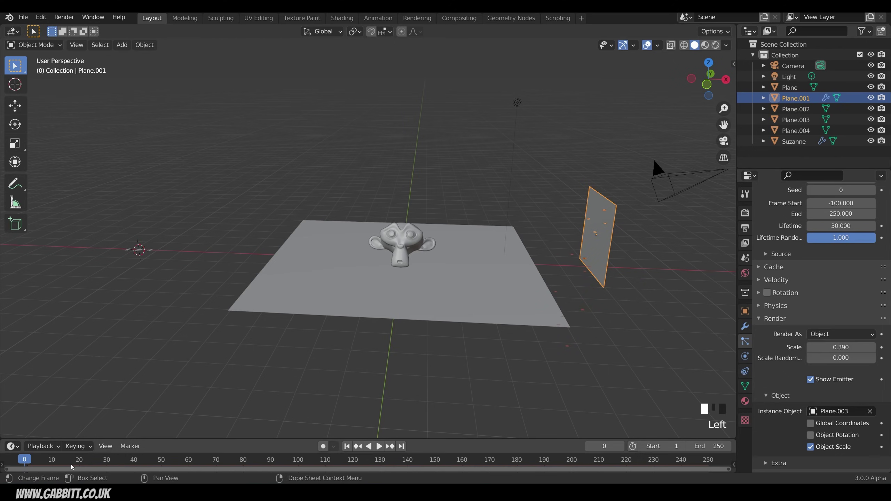
mouse_move(30, 461)
left_mouse_down()
mouse_move(232, 466)
mouse_move(24, 466)
left_mouse_up()
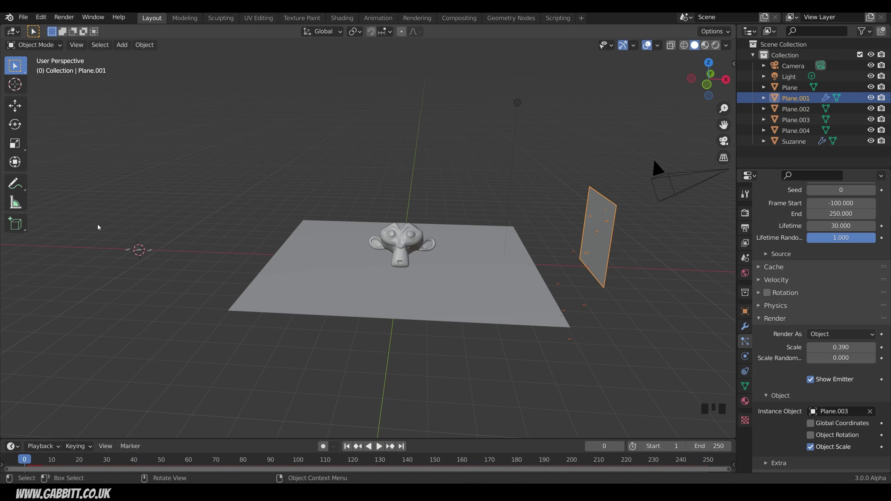
left_click_drag(98, 227, 157, 270)
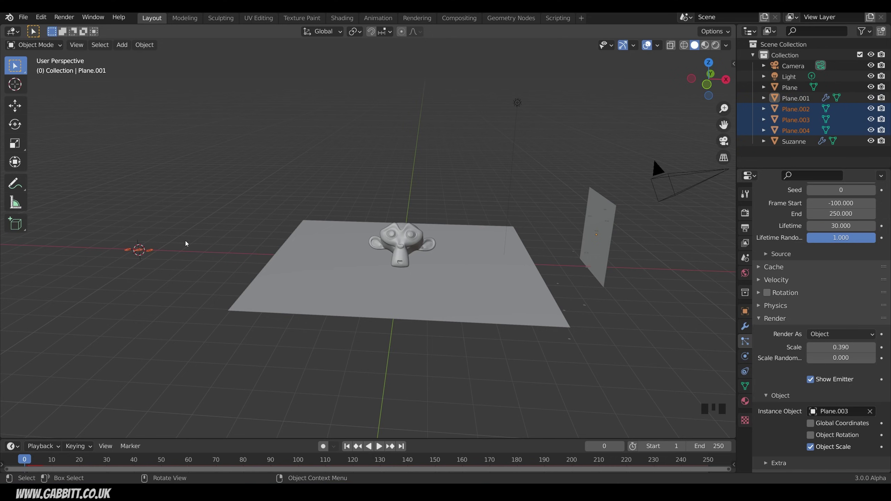
Move the three selected shards into a new collection named 'embers'
key("m")
left_click(162, 242)
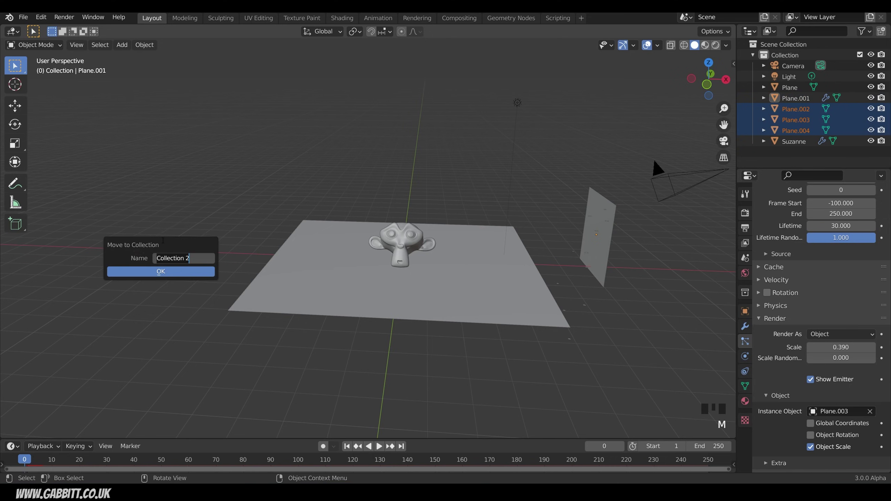
type("embers")
key("Return")
left_click(168, 270)
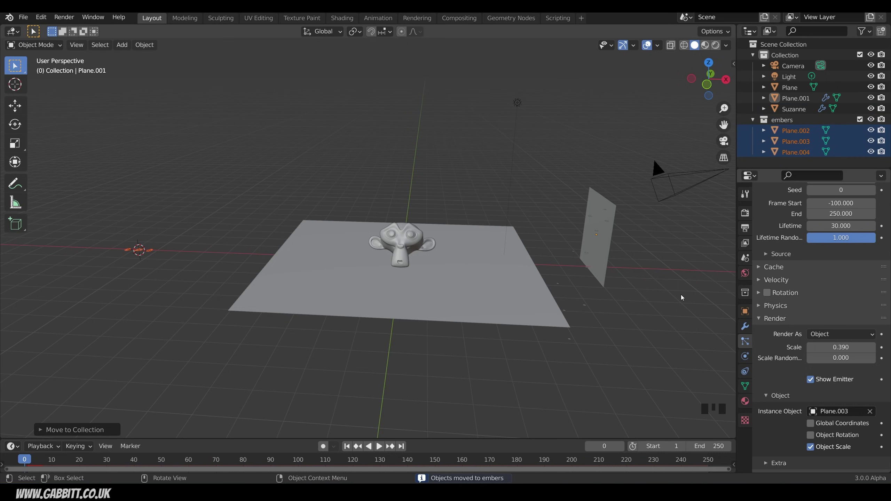
Set Plane.001's particles to render as the embers collection
left_click(607, 253)
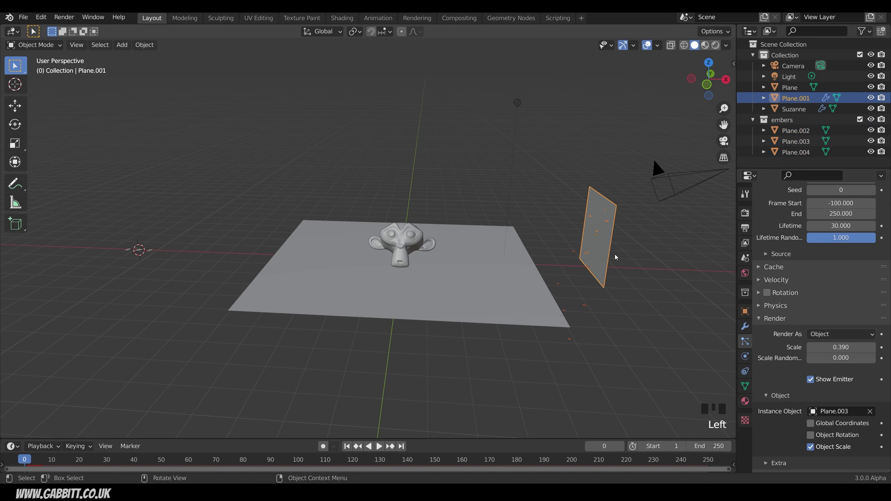
left_click(873, 337)
left_click(823, 406)
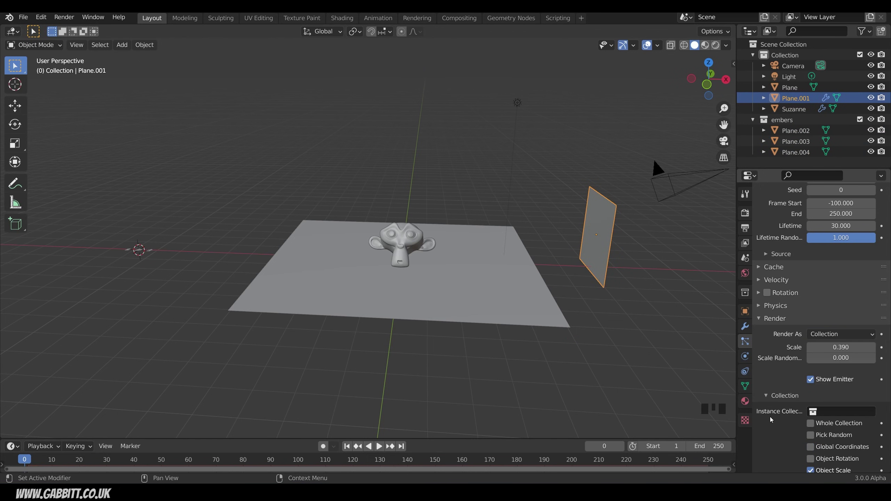
left_click(831, 414)
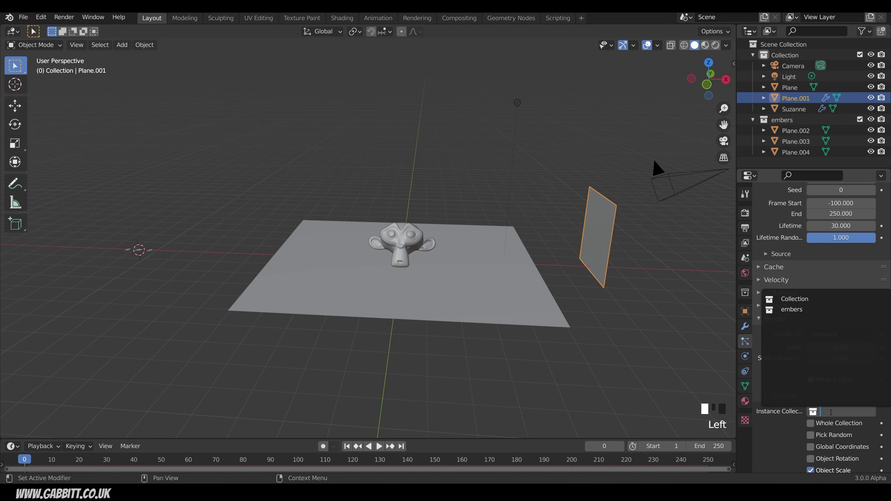
left_click(802, 309)
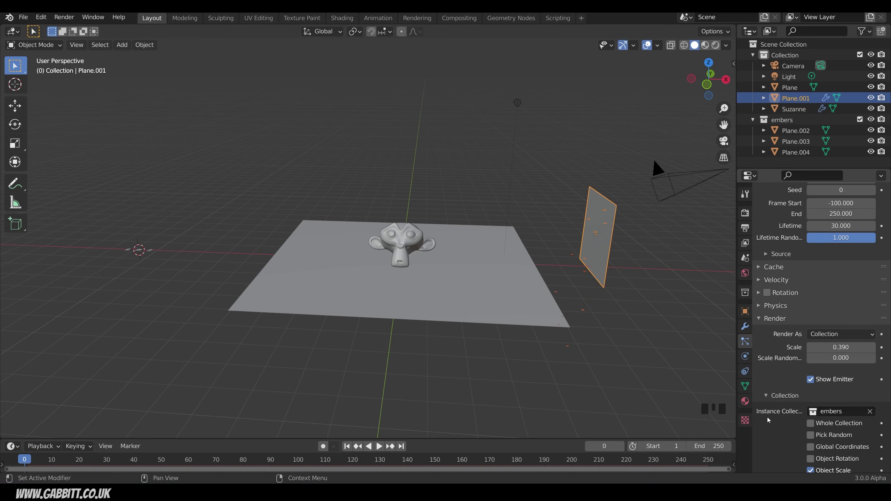
scroll(768, 421, "down", 1)
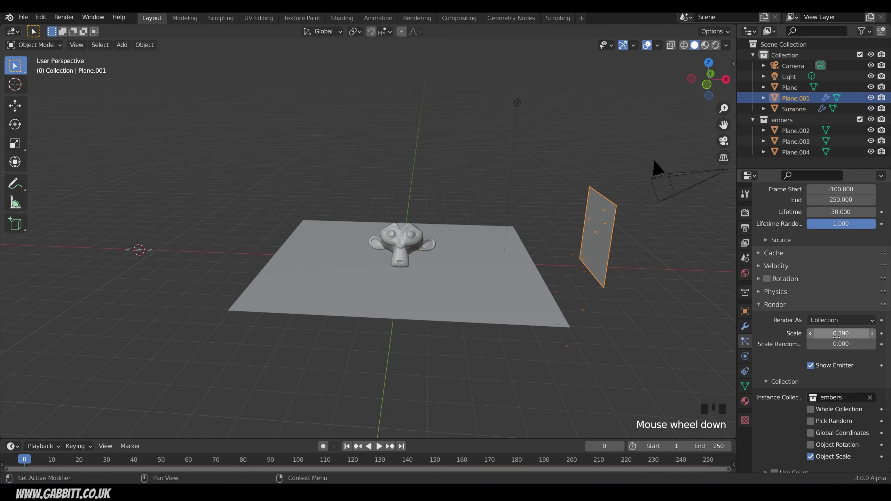
Enlarge the ember particles and set Scale Randomness to 0.770
left_click_drag(841, 333, 872, 334)
middle_click_drag(576, 338, 545, 377)
left_click(841, 333)
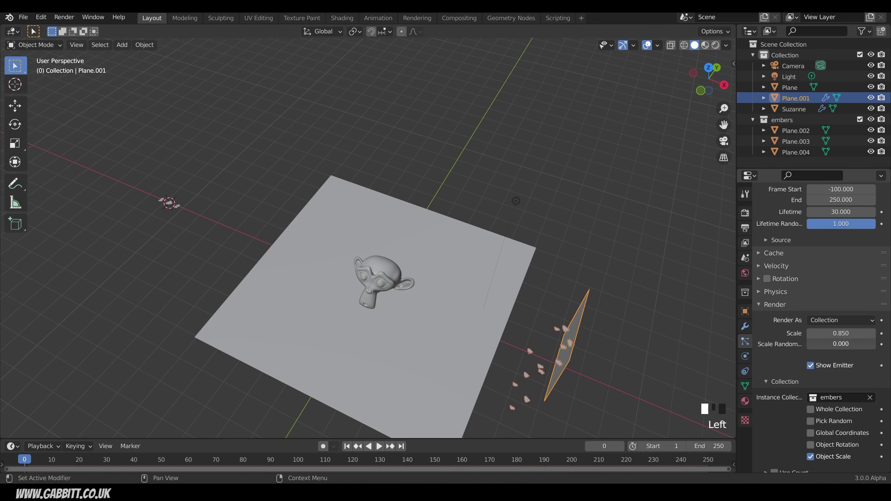
left_click_drag(809, 344, 858, 344)
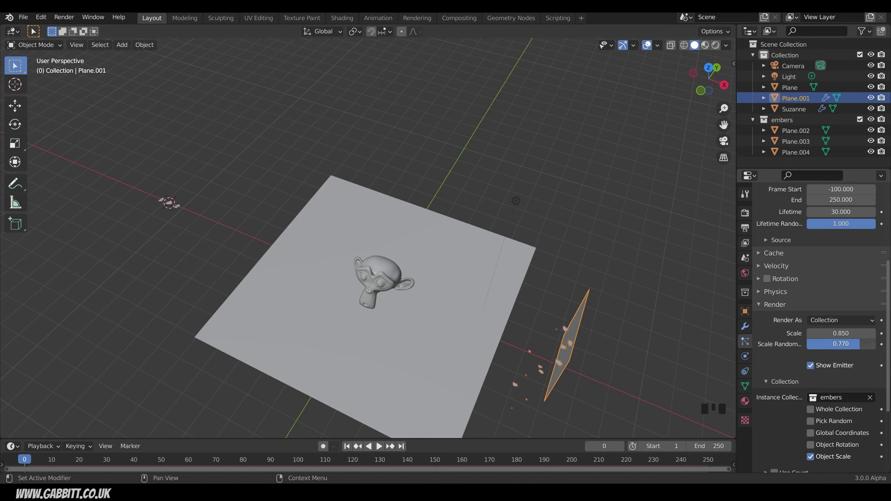
middle_click_drag(547, 330, 559, 334)
Nudge the particle scale down and back up to 0.400, then select the three ember planes
left_click(810, 333)
left_click(810, 333)
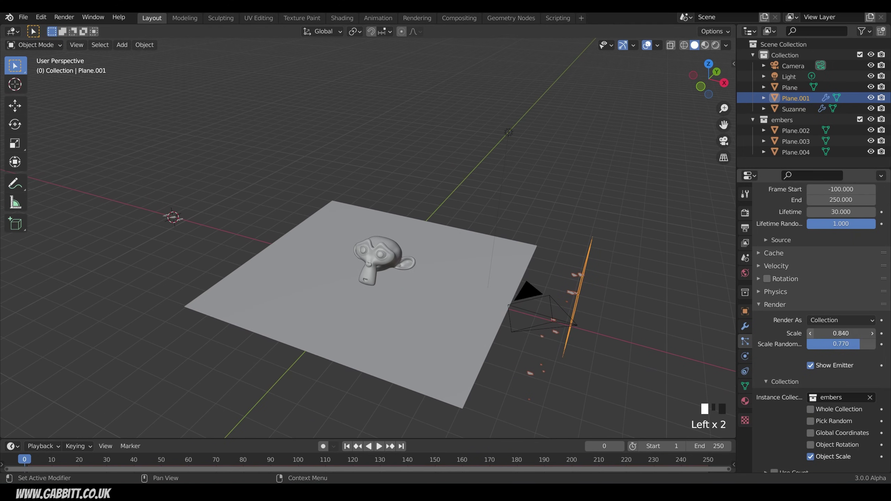
double_click(810, 333)
double_click(809, 333)
left_click(810, 333)
double_click(810, 333)
left_click(810, 333)
middle_click_drag(531, 355, 537, 332)
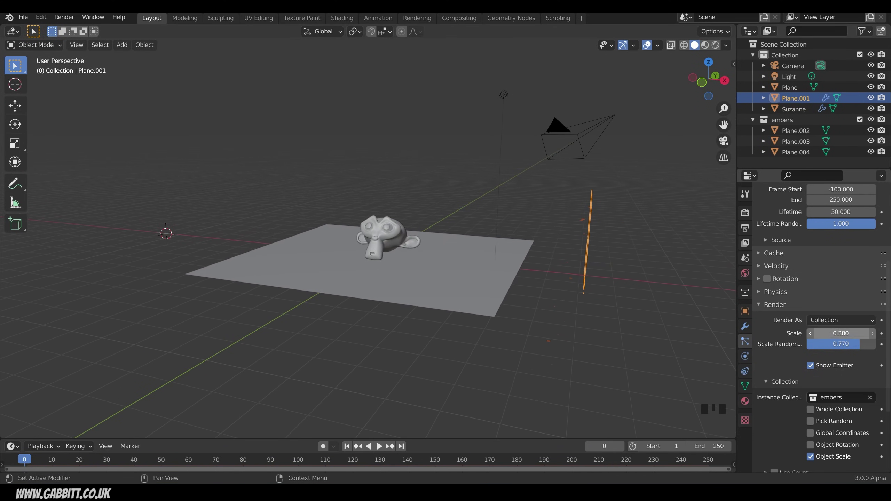
left_click(872, 333)
left_click(873, 333)
middle_click_drag(180, 234, 132, 224)
left_click_drag(131, 224, 167, 252)
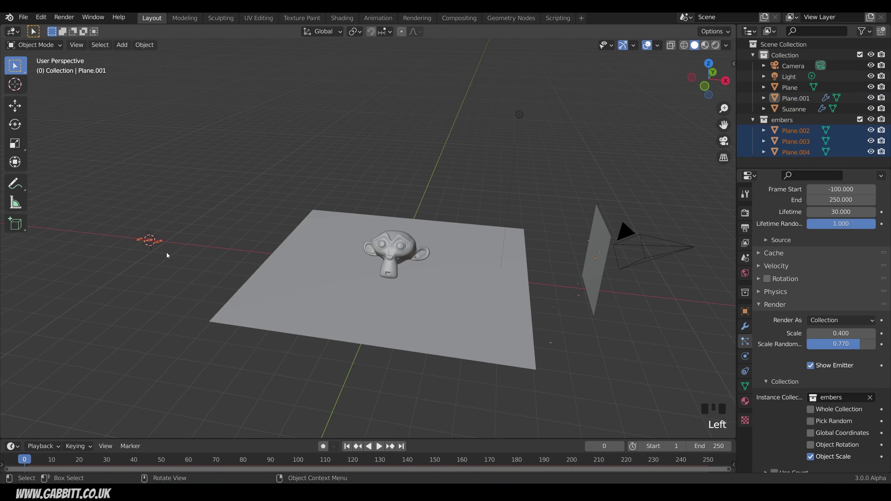
Select the emitter Plane.001, set particle scale to 0.800, and play the animation from the start
left_click(599, 290)
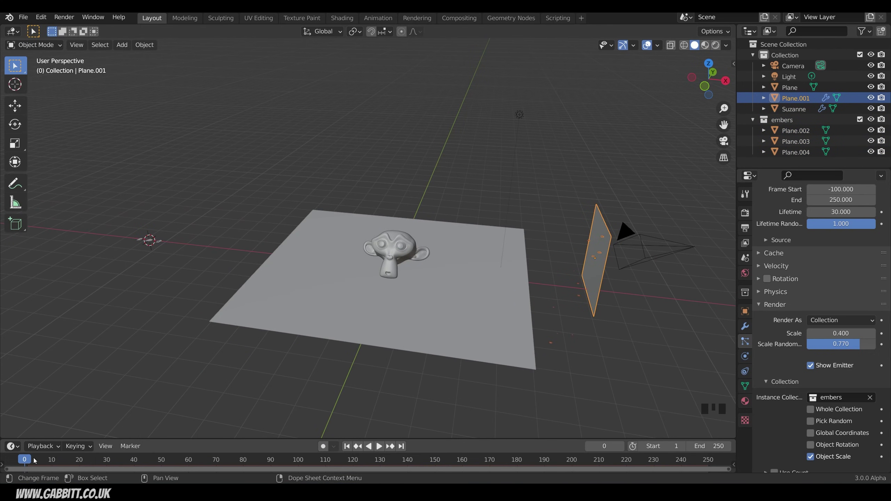
left_click_drag(35, 460, 86, 466)
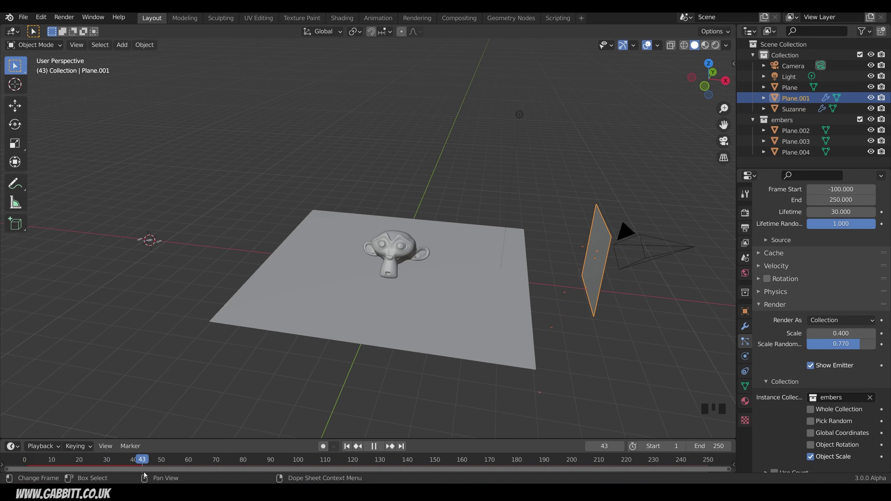
key("space")
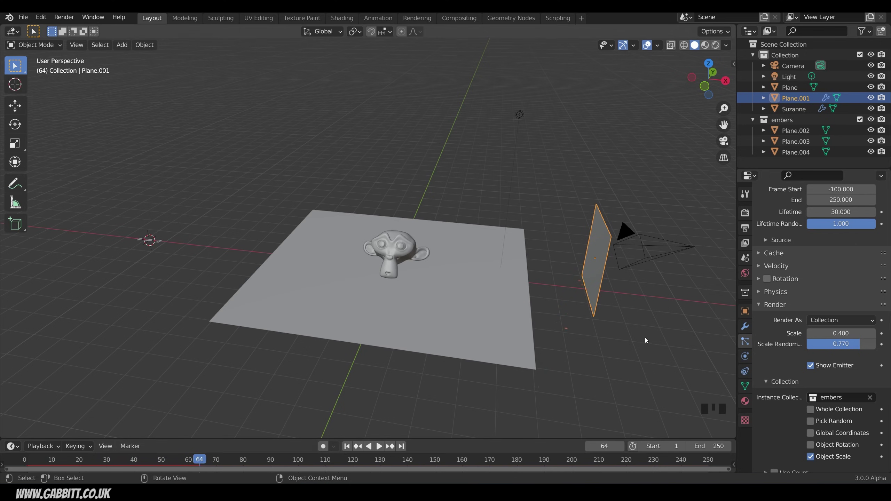
left_click(839, 333)
type(".")
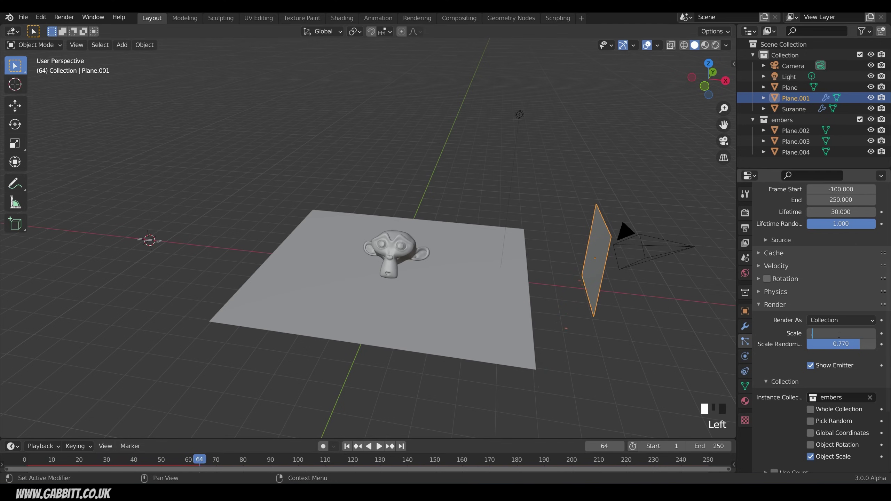
type("8")
key("Return")
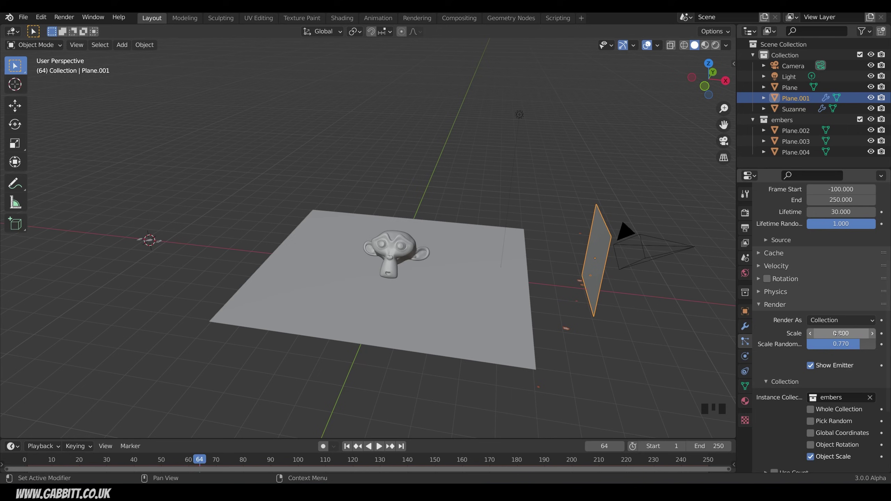
key("shift+Left")
key("space")
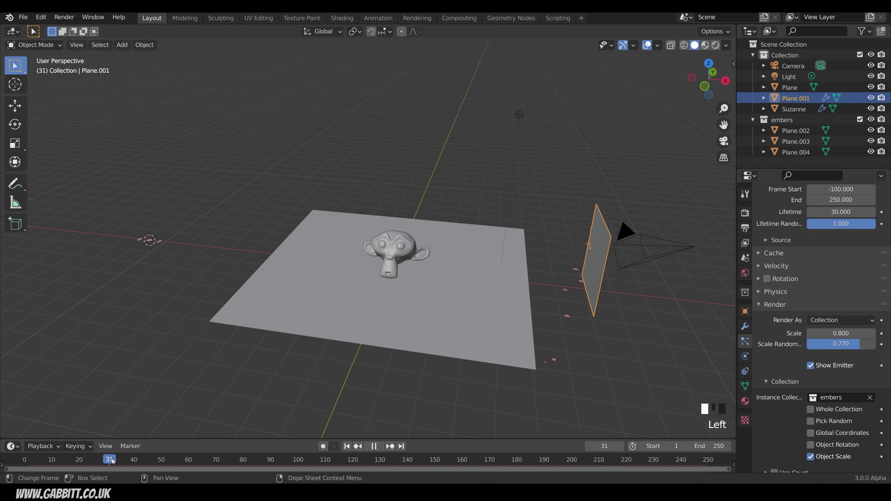
key("space")
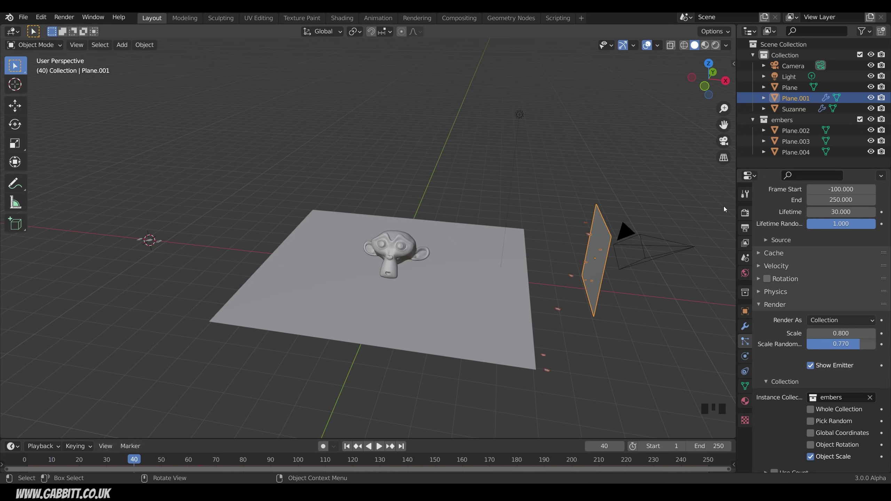
Enable particle rotation with Randomize at 1.000 and scrub the timeline to preview the spinning shards
left_click(767, 279)
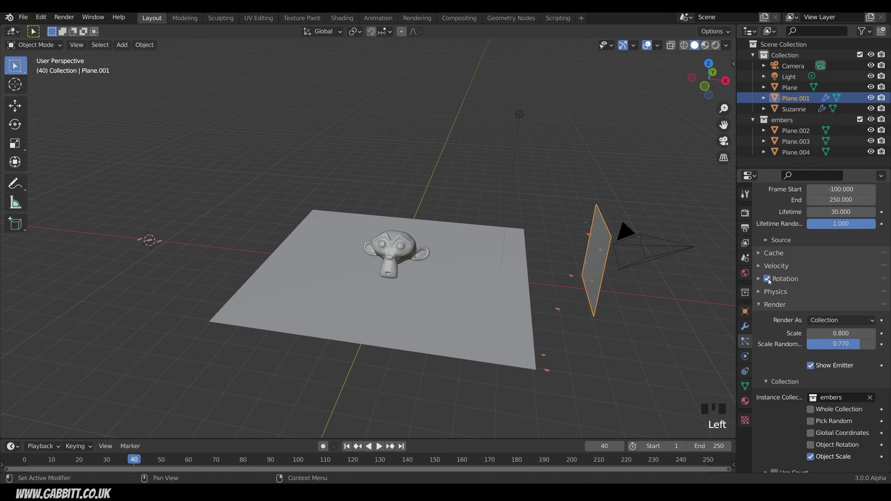
left_click(759, 279)
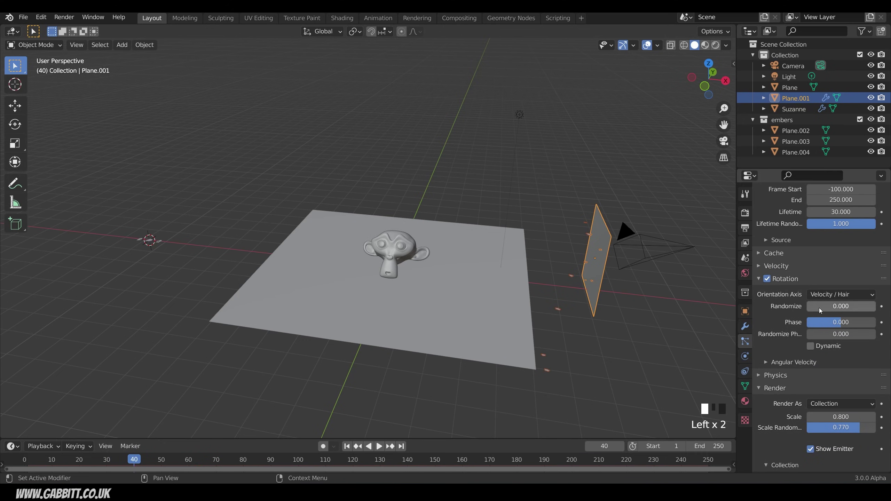
left_click_drag(826, 306, 876, 307)
left_click_drag(27, 463, 211, 466)
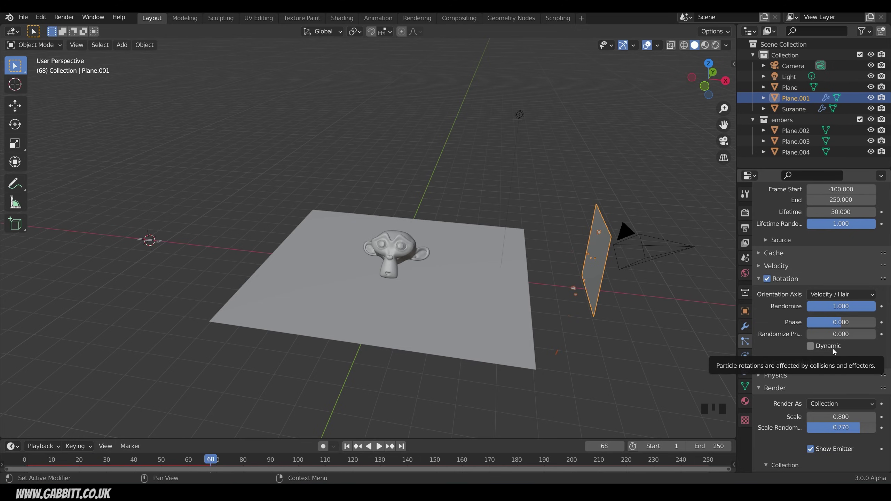
middle_click_drag(698, 347, 561, 346)
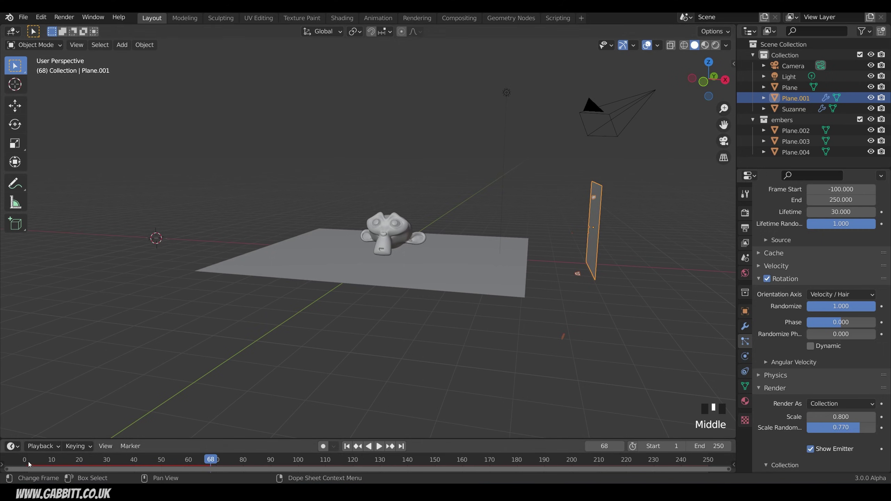
left_click_drag(30, 461, 48, 461)
key("Escape")
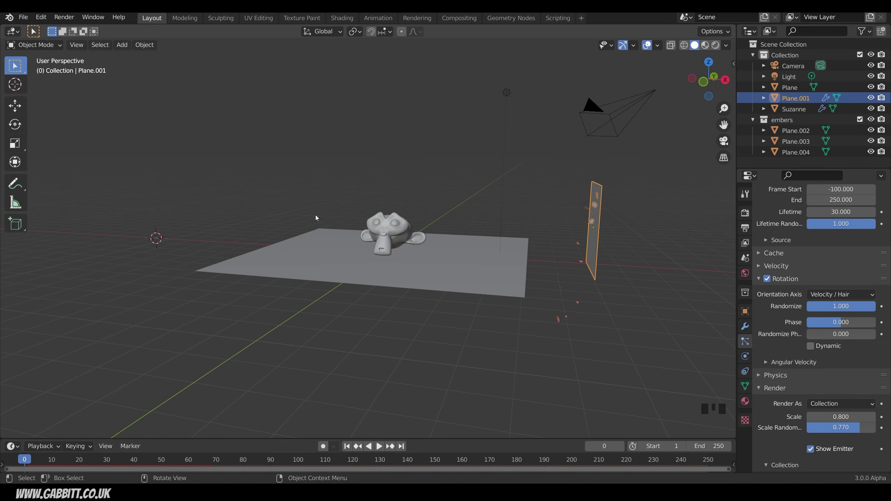
scroll(823, 378, "up", 5)
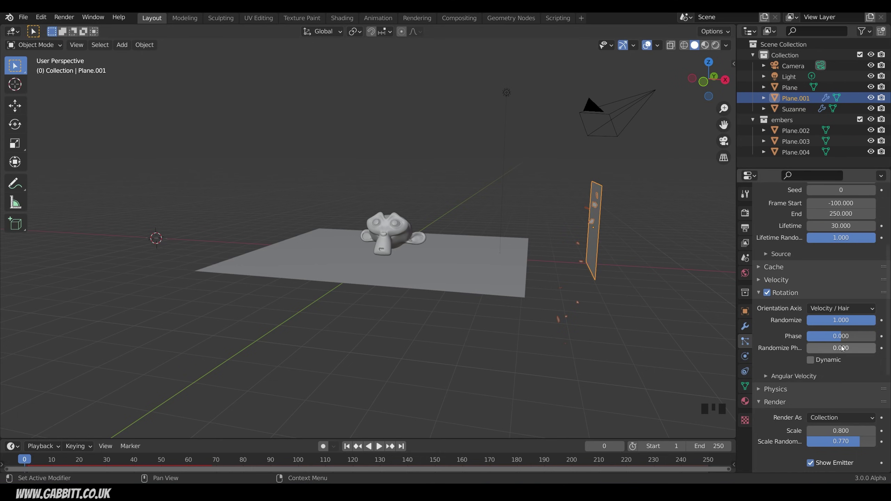
Set the Gravity field weight to 0.000 and scrub the timeline to watch embers drift
scroll(846, 286, "down", 6)
scroll(845, 291, "down", 14)
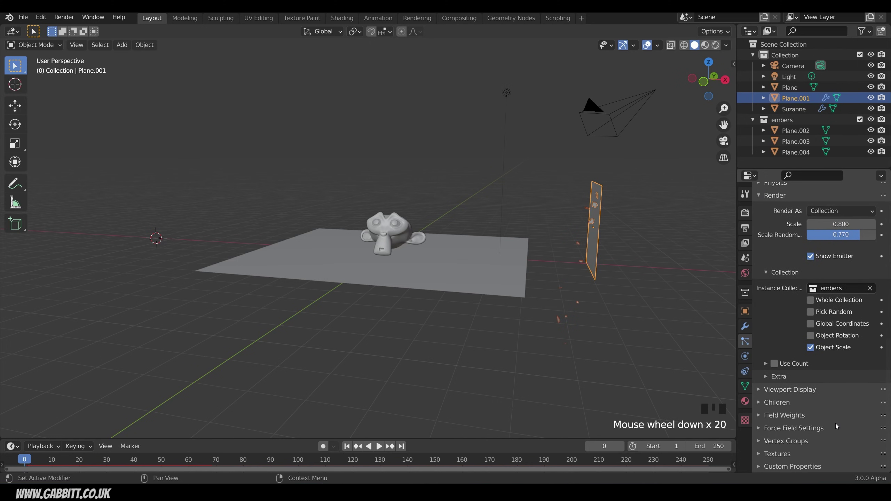
left_click(765, 416)
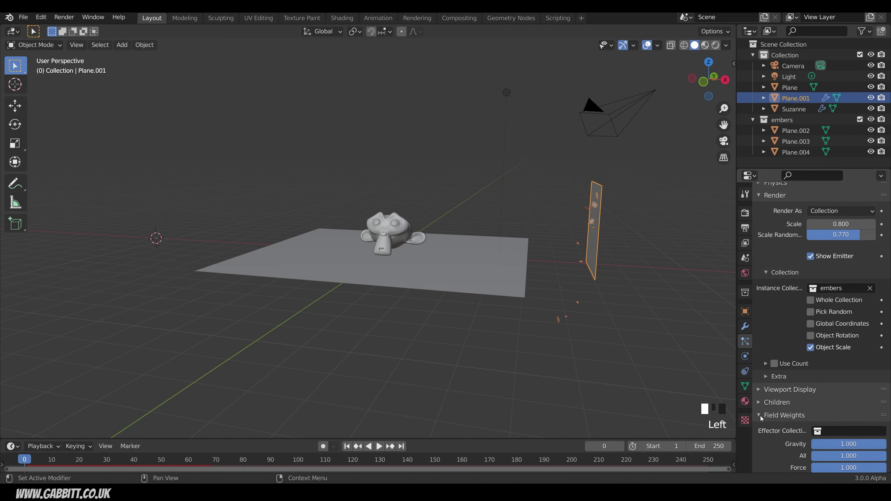
scroll(807, 412, "down", 4)
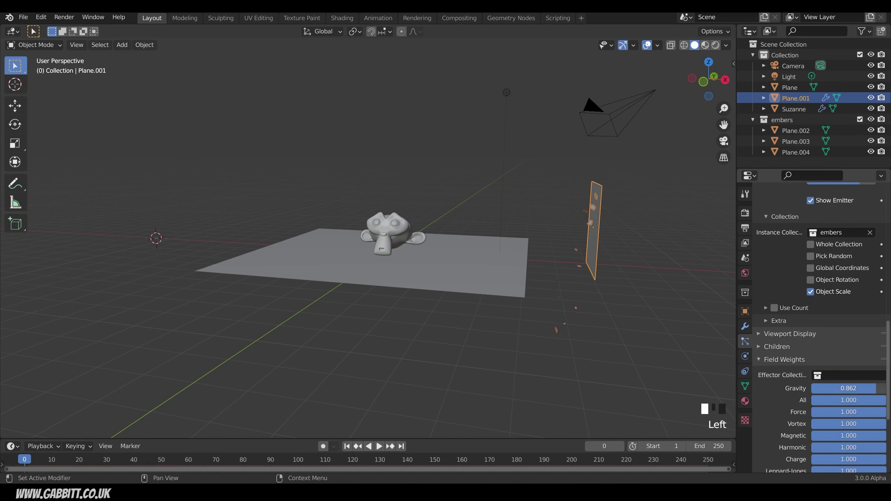
left_click_drag(883, 393, 818, 389)
left_click_drag(20, 460, 409, 472)
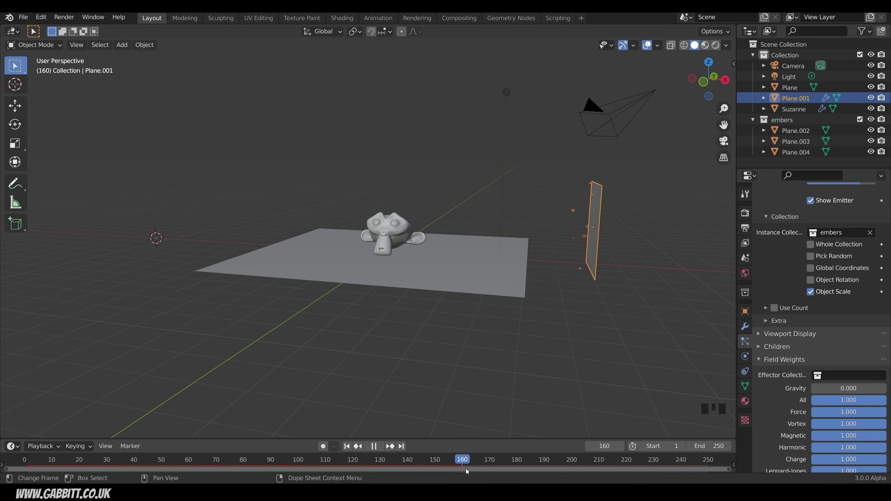
key("Escape")
scroll(553, 276, "down", 3)
middle_click_drag(553, 278, 589, 262)
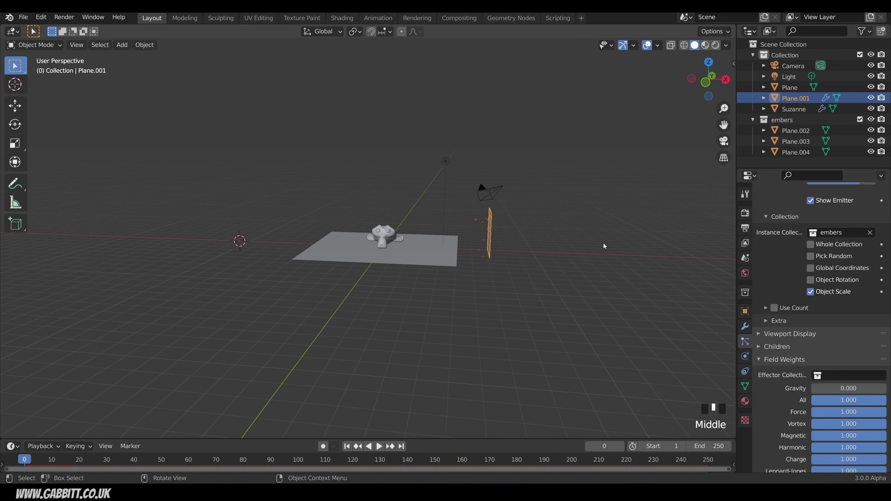
Place the 3D cursor in front view and add a Wind force field there
key("KP_1")
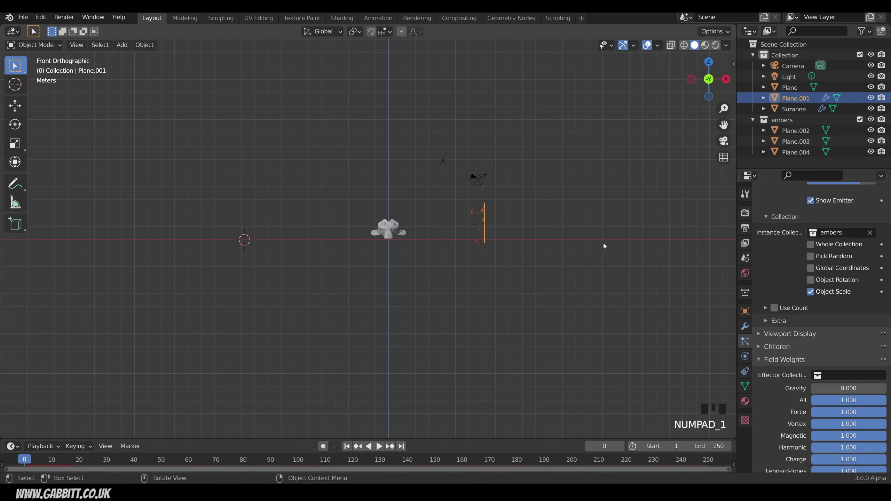
right_click(588, 223, "shift")
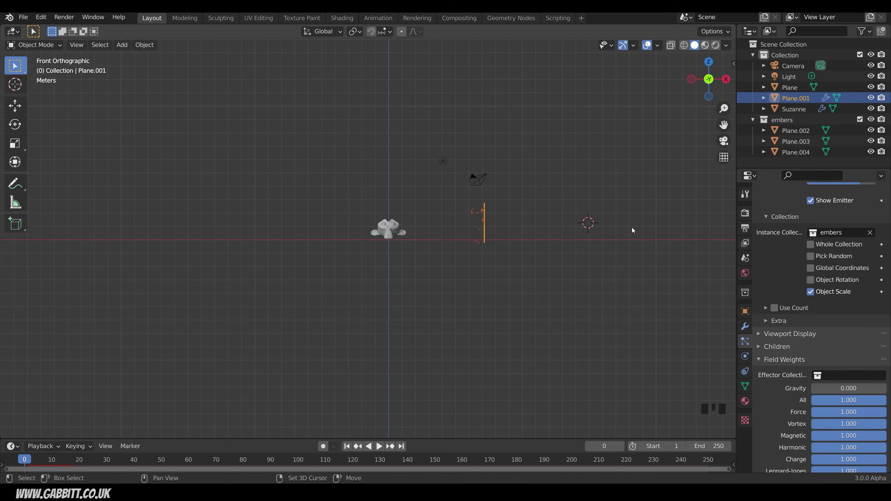
key("shift+a")
mouse_move(584, 420)
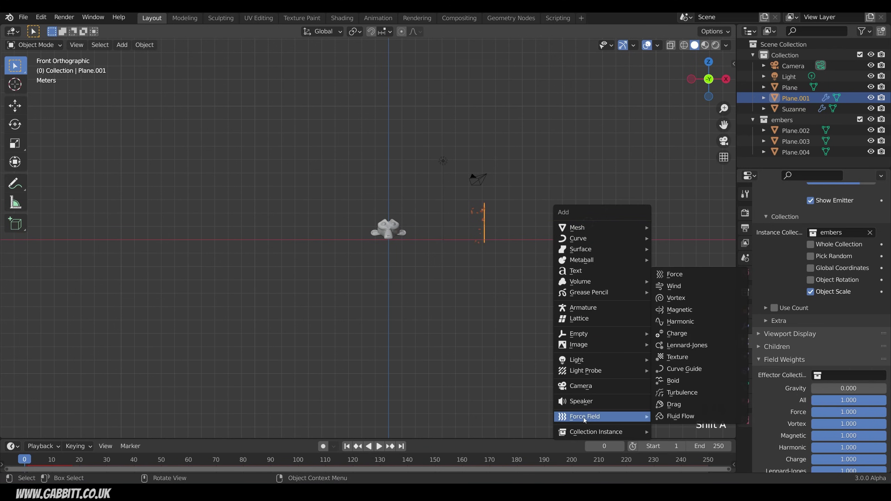
left_click(688, 287)
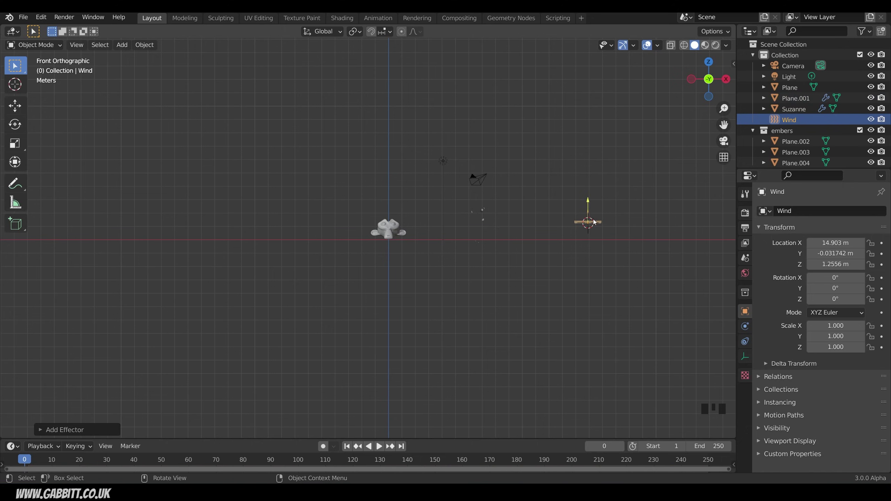
Rotate the Wind field -90° about Y (ry-90) and play the animation from frame 40
type("ry-90")
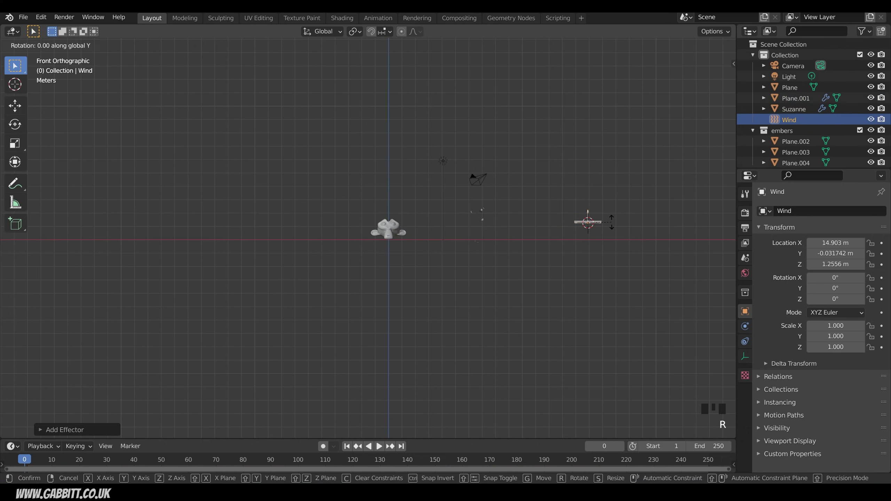
key("Return")
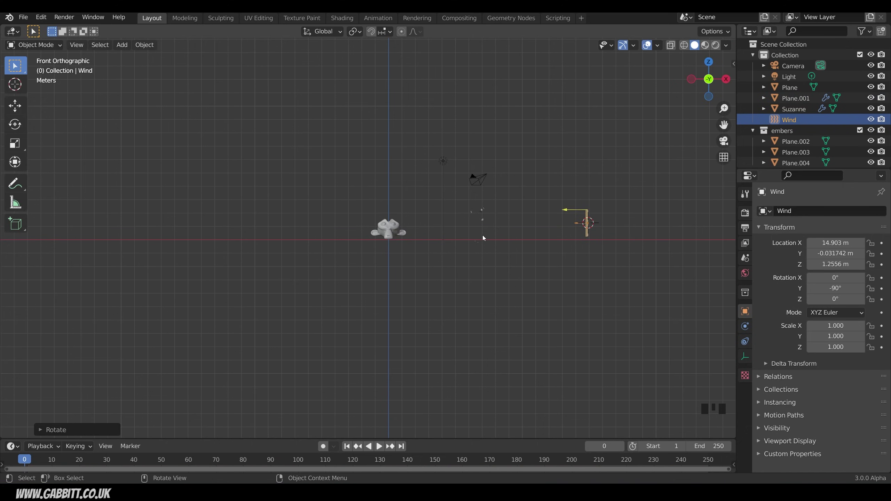
middle_click_drag(482, 238, 570, 279)
left_click(380, 446)
left_click(138, 463)
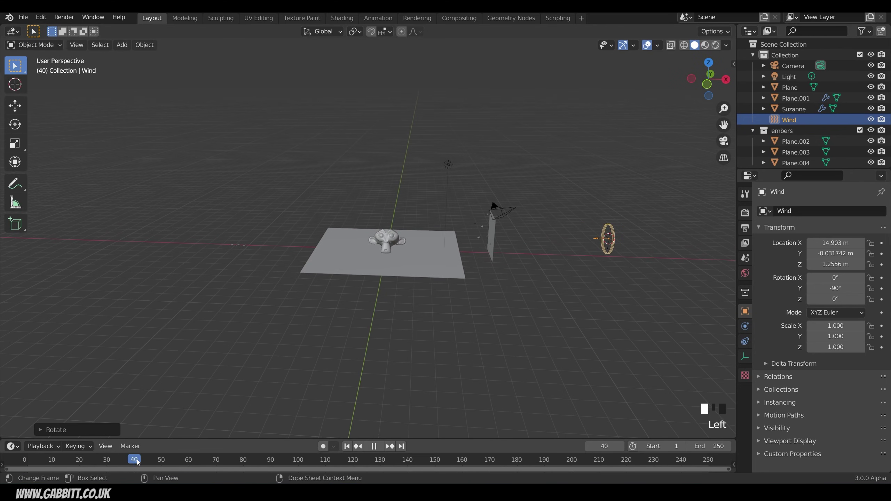
key("space")
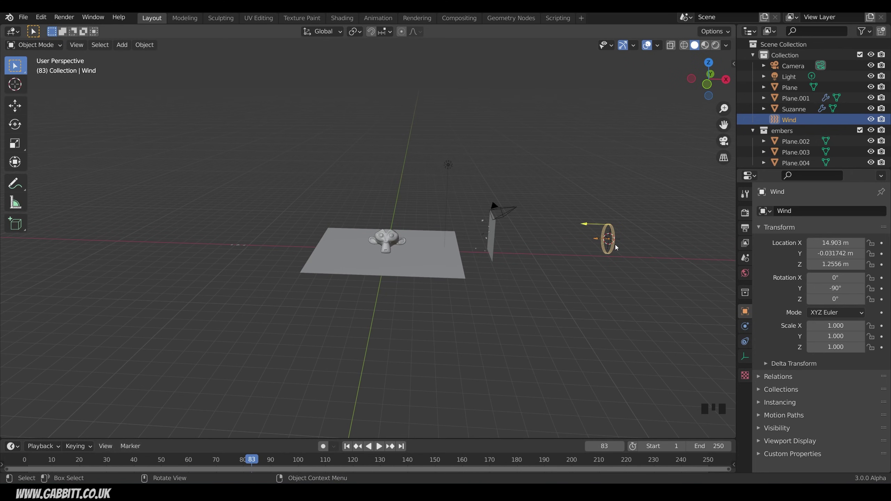
Try a wind Strength of about 20 in the force field settings and preview playback
left_click(613, 246)
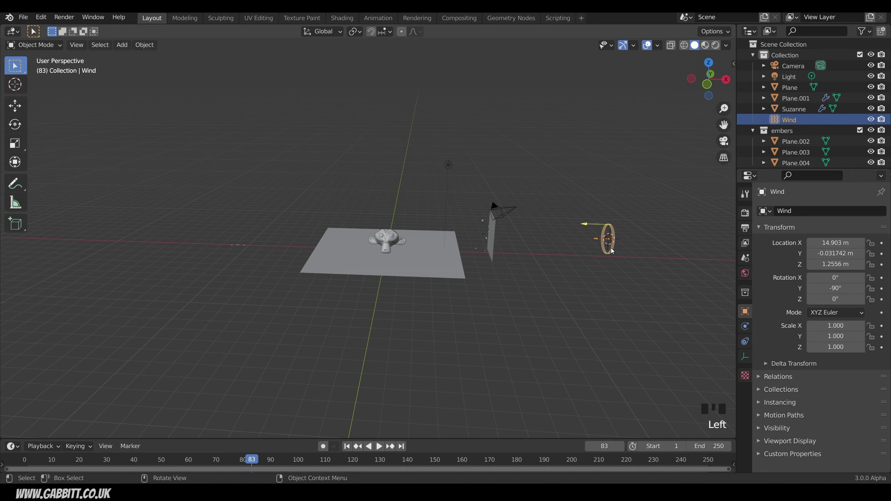
left_click(746, 327)
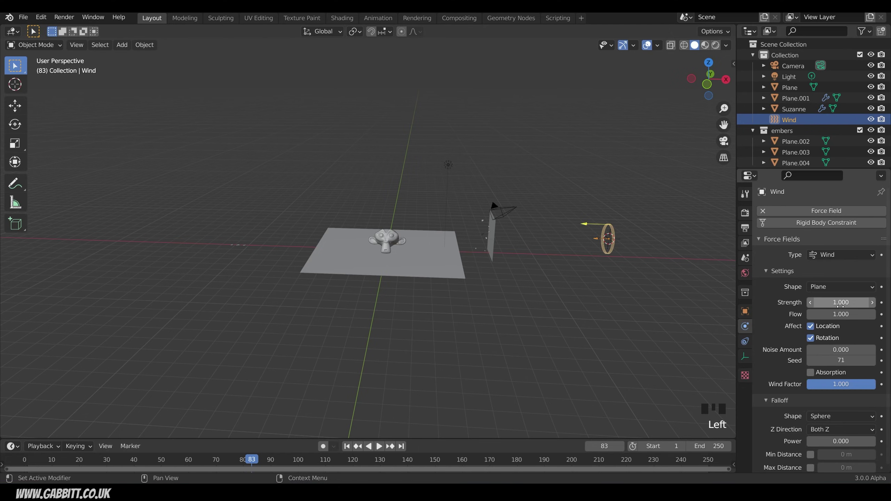
key("ctrl+z")
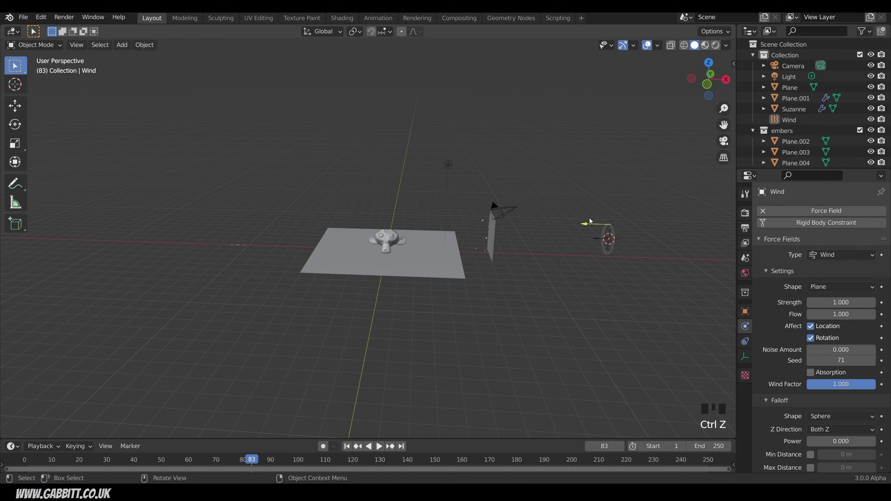
left_click_drag(590, 221, 585, 225)
key("space")
left_click_drag(28, 462, 352, 463)
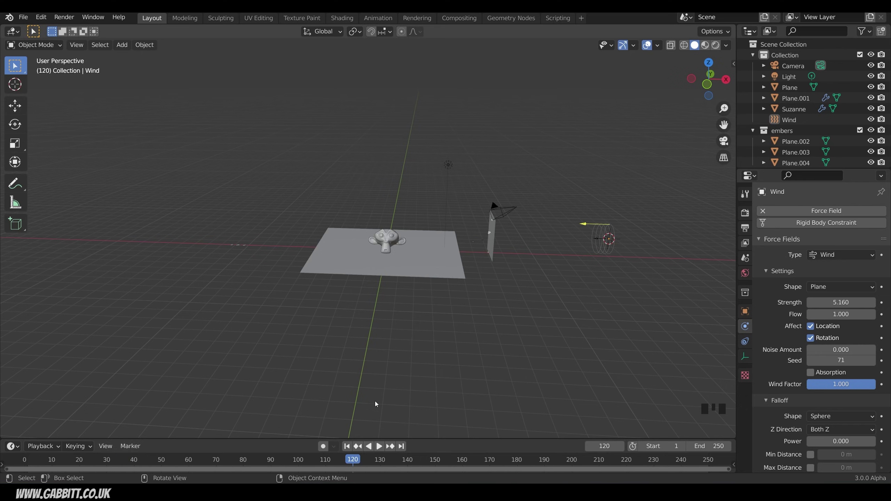
middle_click_drag(490, 259, 482, 234)
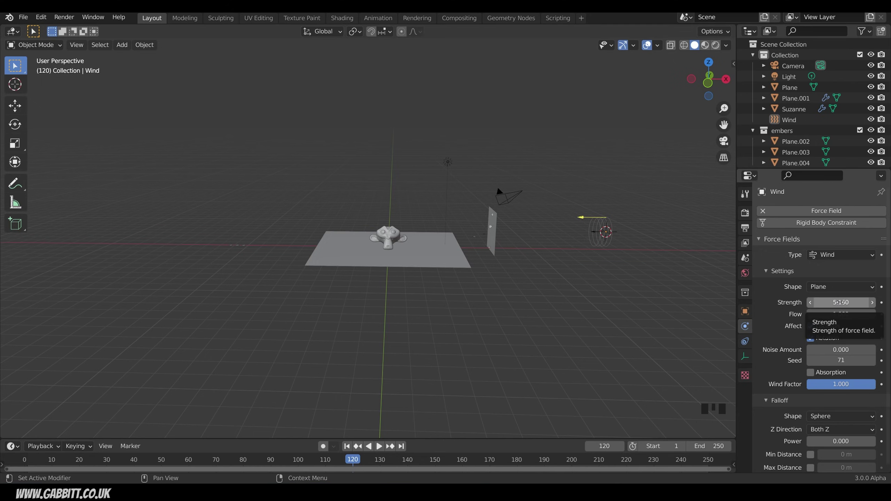
Preview a wind Strength of 3 from the start, then settle on a Strength of 1
left_click(840, 302)
type("3")
key("Return")
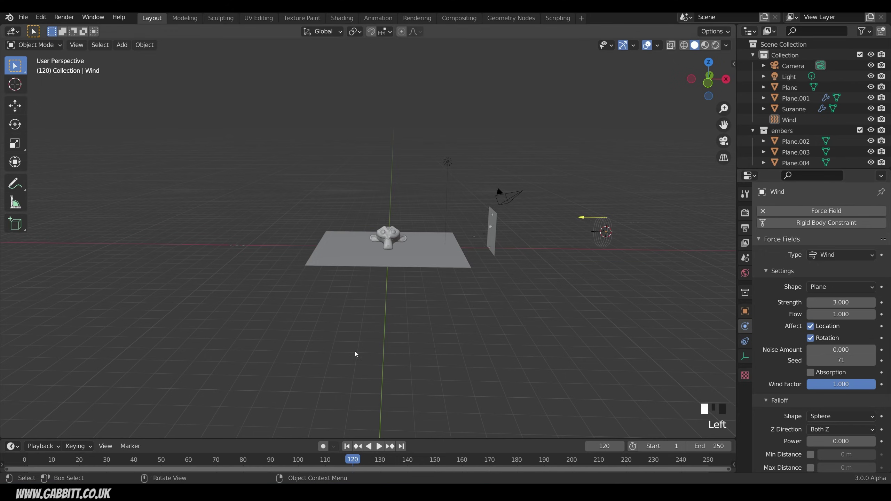
key("shift+Left")
key("space")
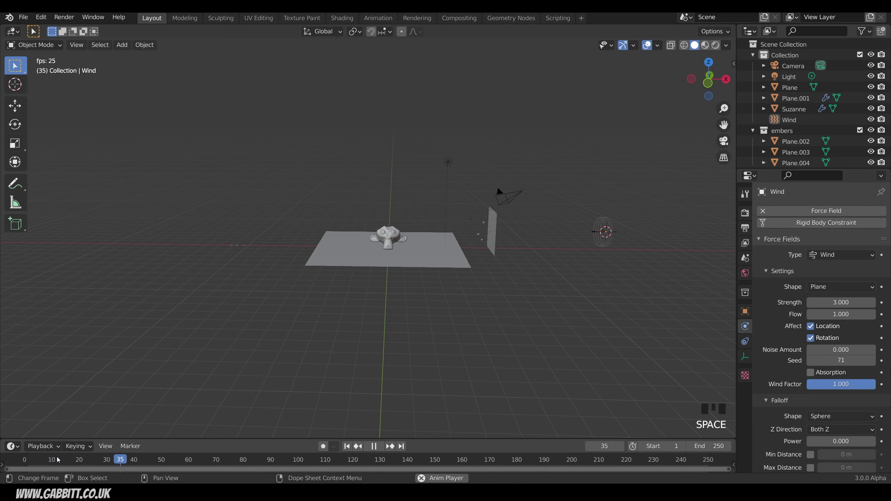
left_click(823, 304)
type("1")
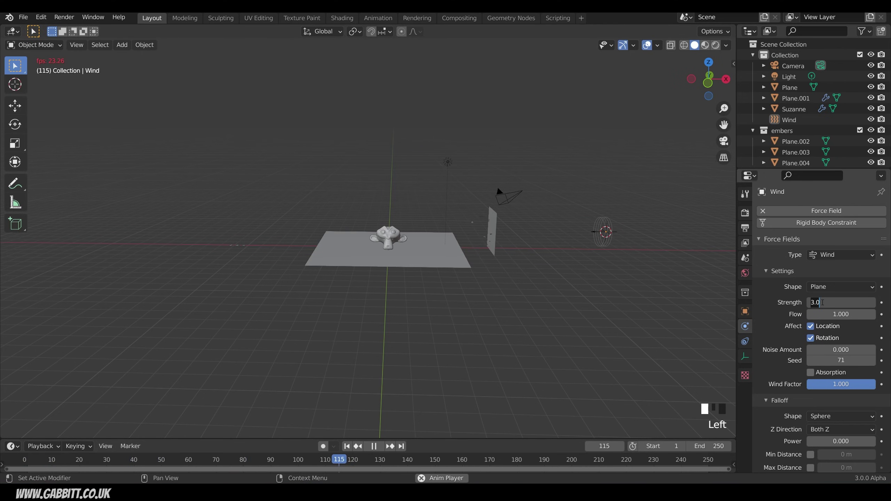
key("Return")
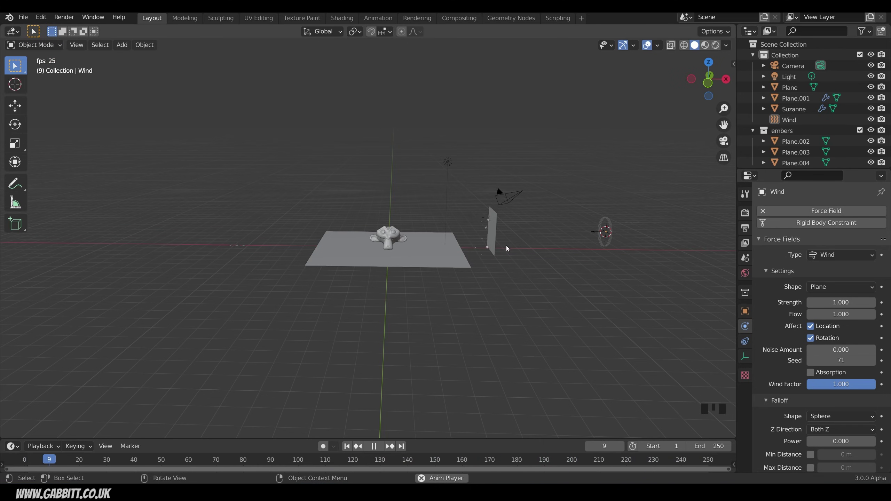
Set Plane.001's particle Lifetime to 300 and play the animation to check the embers
key("space")
left_click(493, 235)
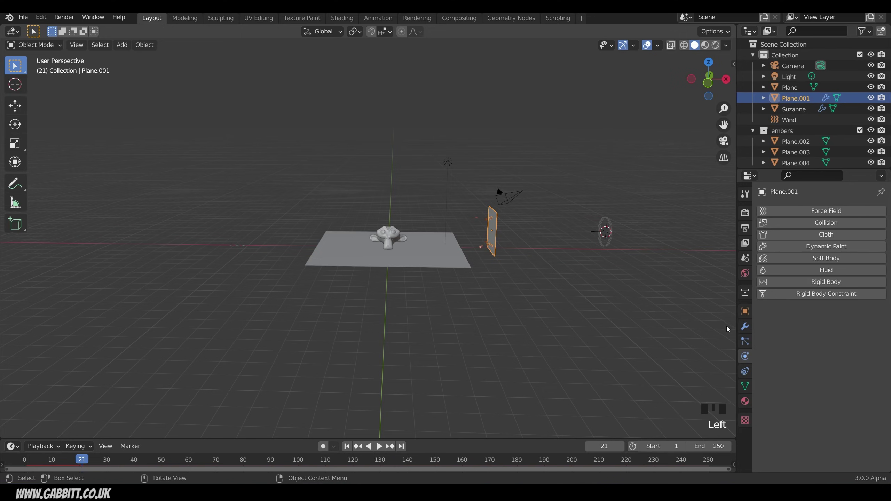
left_click(746, 342)
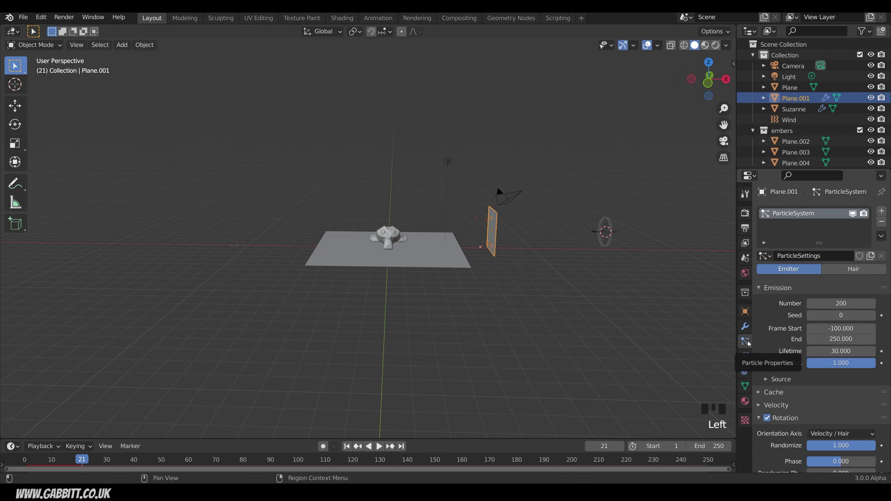
left_click(840, 350)
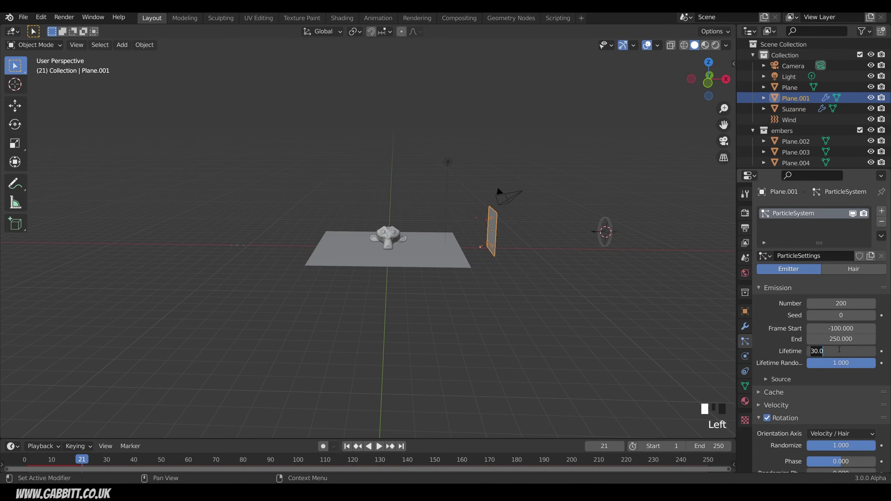
type("300")
key("Return")
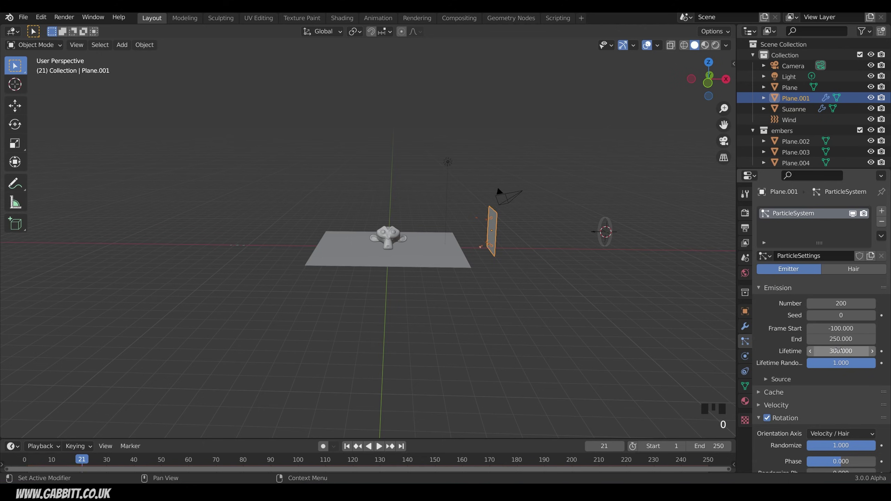
left_click(24, 459)
key("space")
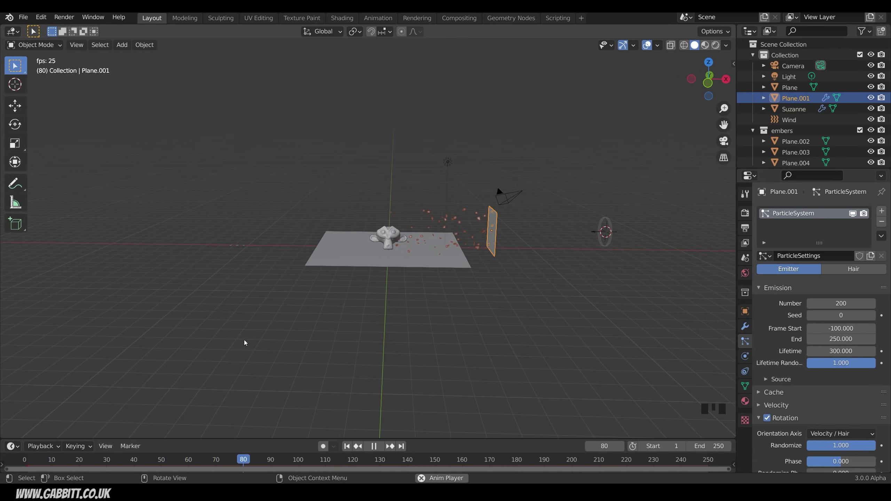
key("space")
key("shift+Right")
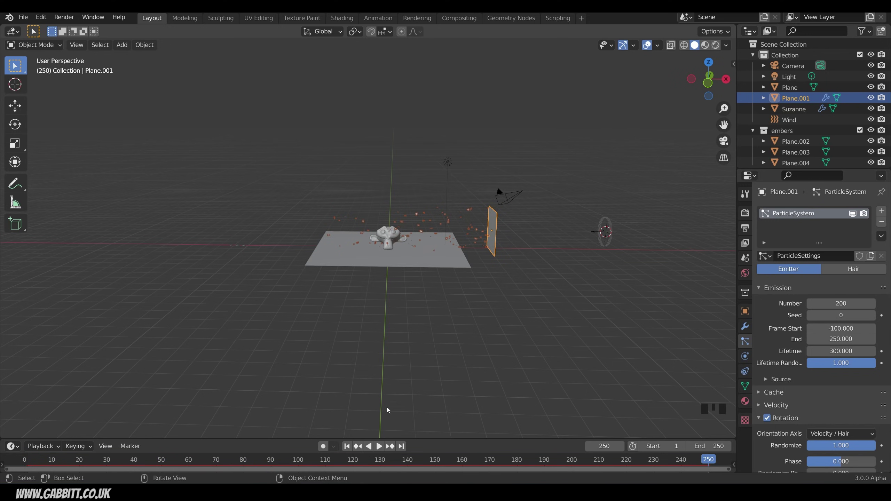
left_click_drag(38, 462, 57, 464)
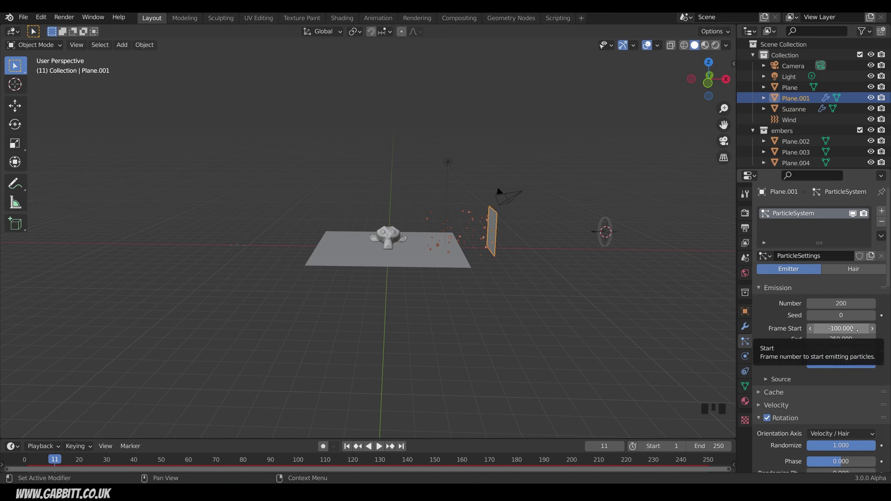
Set the emission Frame Start to -300 and scrub through to frame 226 to preview
left_click(837, 329)
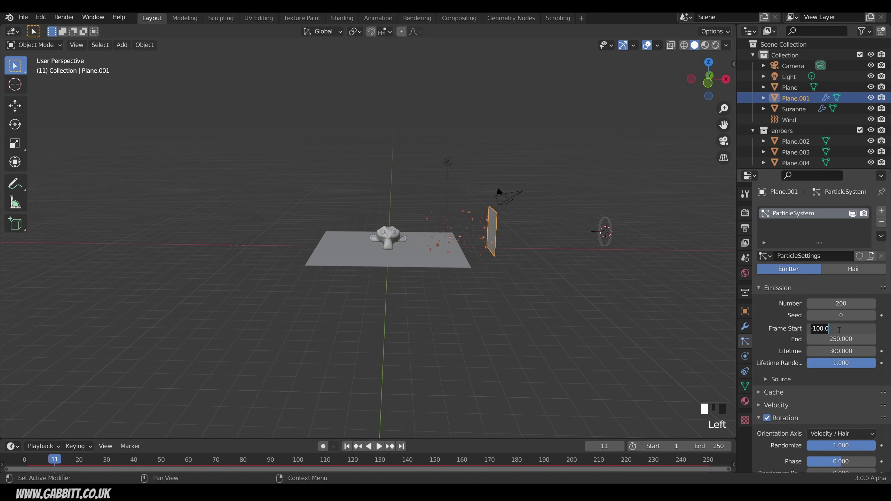
type("-300")
key("Return")
left_click(27, 462)
key("space")
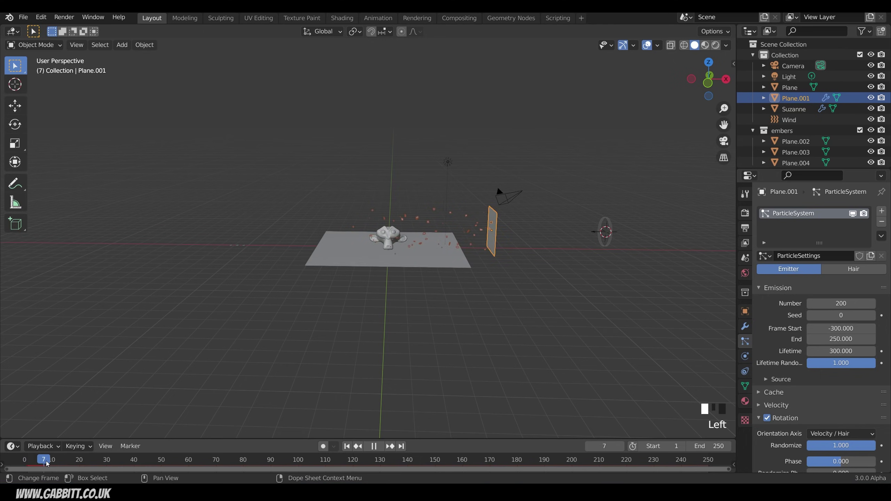
left_click(22, 462)
left_click_drag(22, 462, 453, 470)
scroll(448, 288, "up", 4)
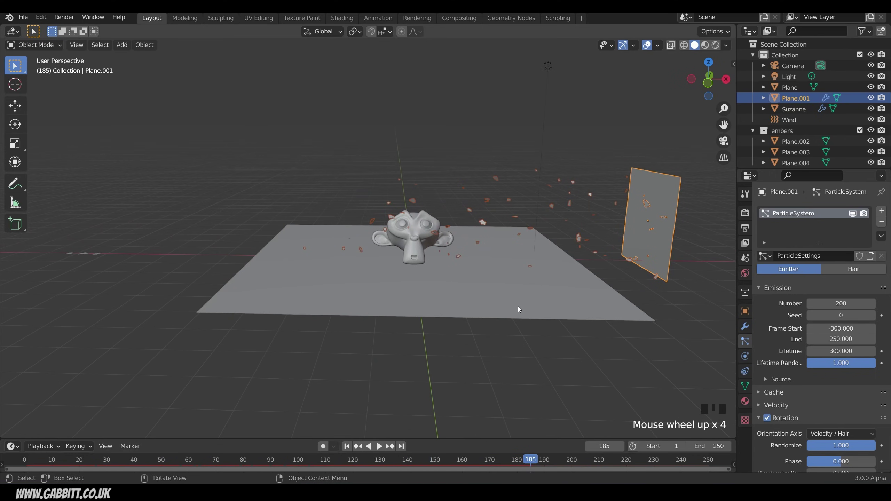
middle_click_drag(518, 306, 501, 367)
left_click_drag(536, 463, 664, 464)
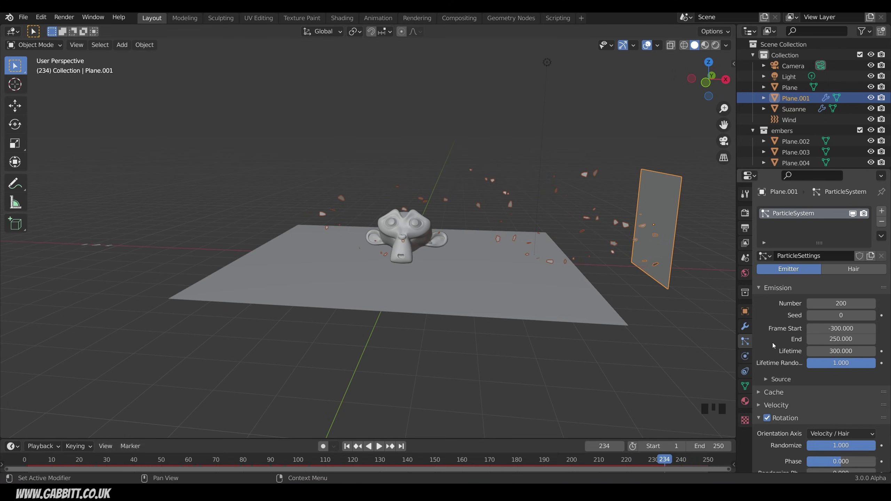
Set the particle Brownian force to 10 and play the animation to watch the embers
scroll(779, 348, "down", 9)
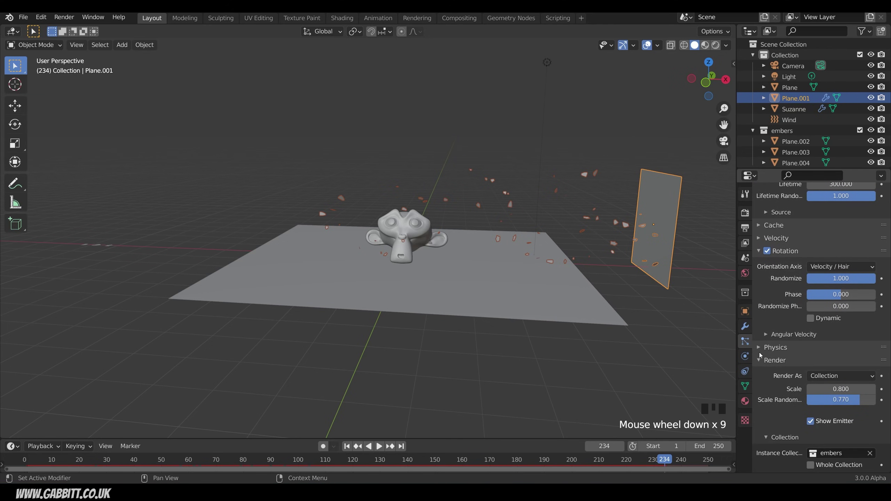
left_click(765, 349)
scroll(829, 379, "down", 2)
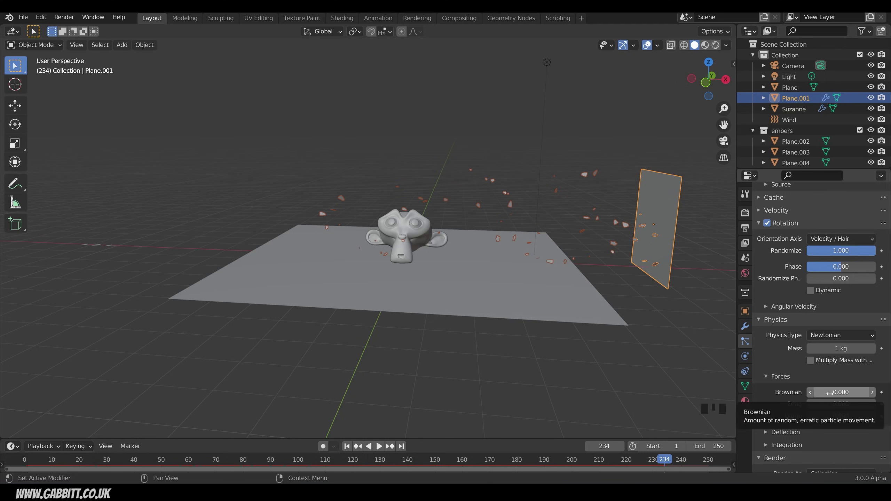
left_click(829, 393)
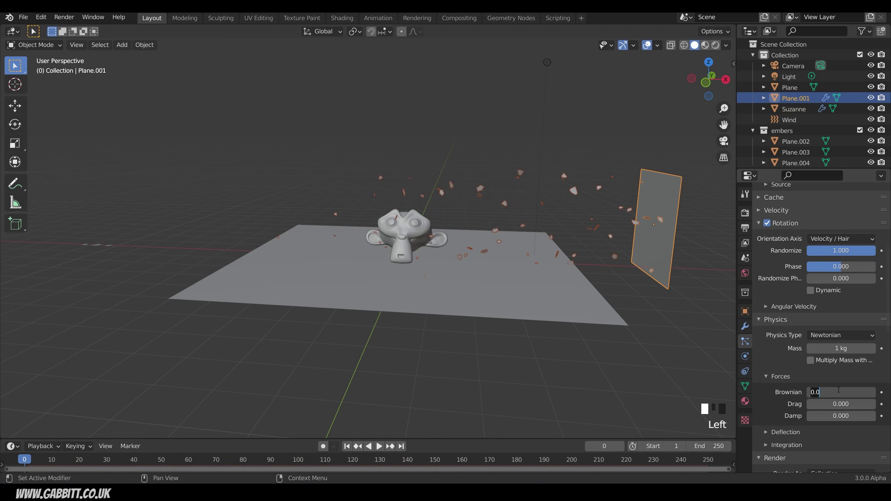
type("10")
key("Return")
key("space")
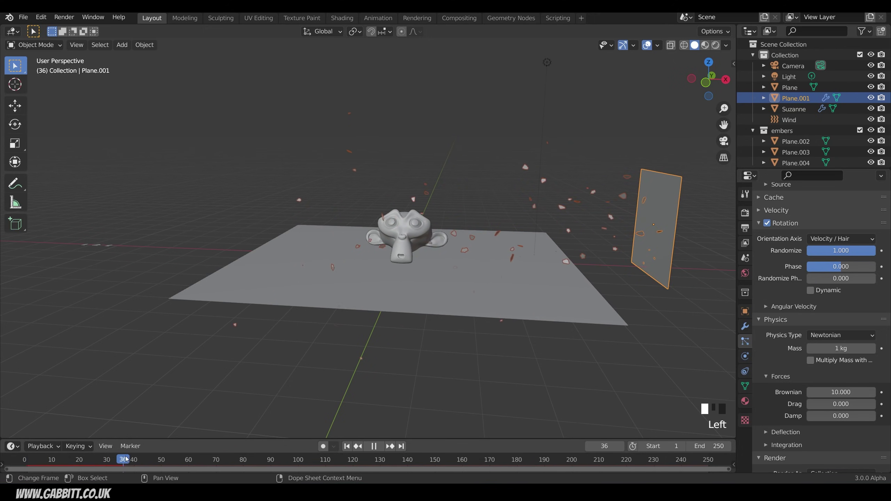
left_click(224, 460)
left_click_drag(225, 456, 394, 451)
key("space")
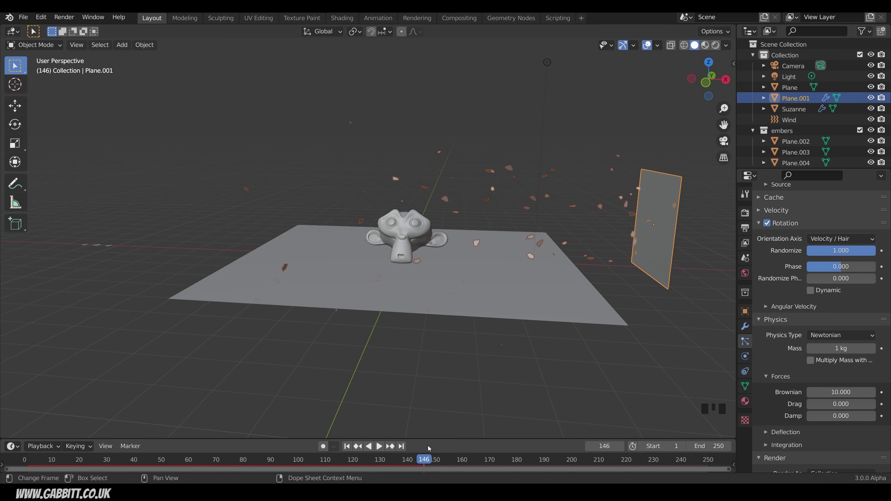
Lower Brownian to 6 and scrub from the start to preview the motion
left_click(851, 391)
type("6")
key("Return")
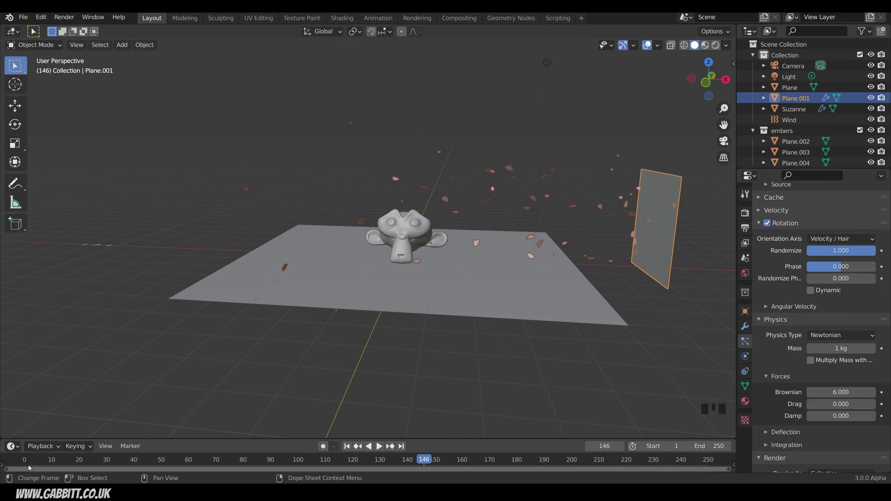
left_click_drag(29, 467, 286, 460)
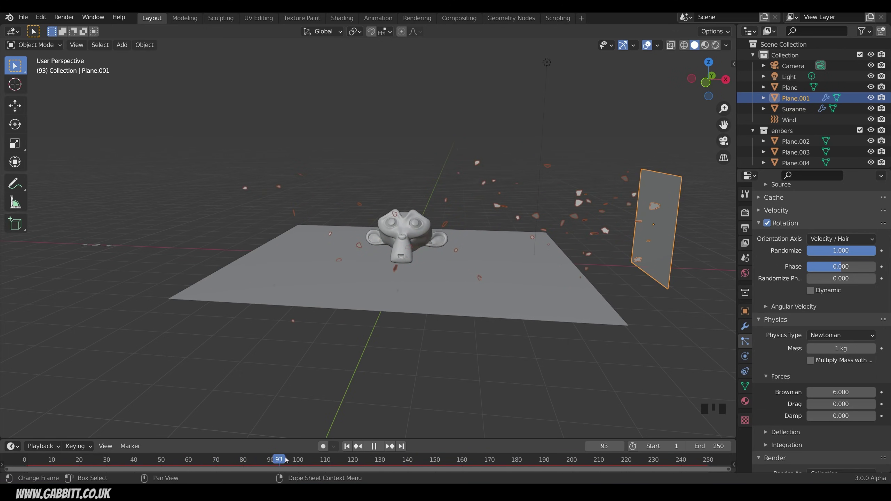
Switch to the Shading workspace, select an ember shard, and frame all three shards in a row
key("space")
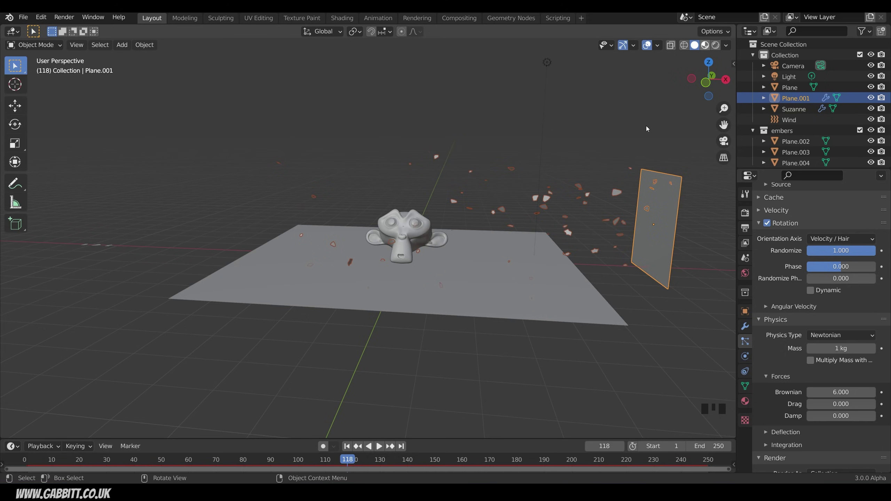
middle_click_drag(644, 131, 542, 234)
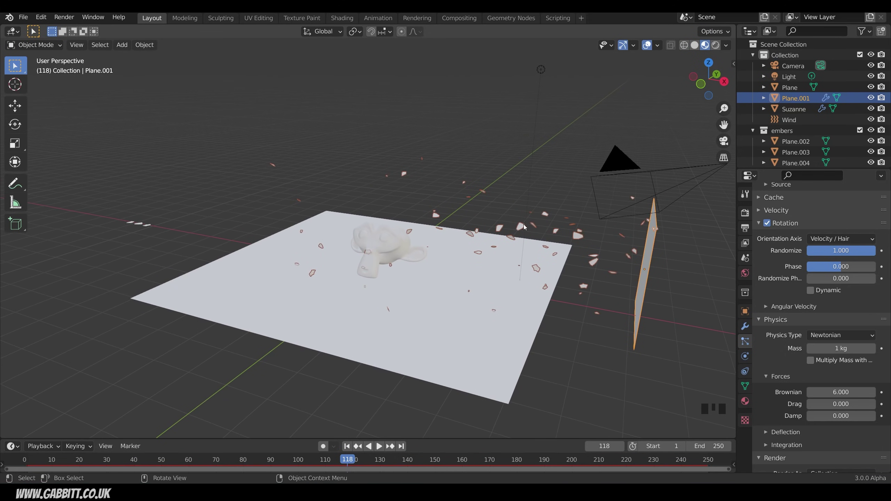
left_click(341, 18)
middle_click_drag(495, 217, 598, 226)
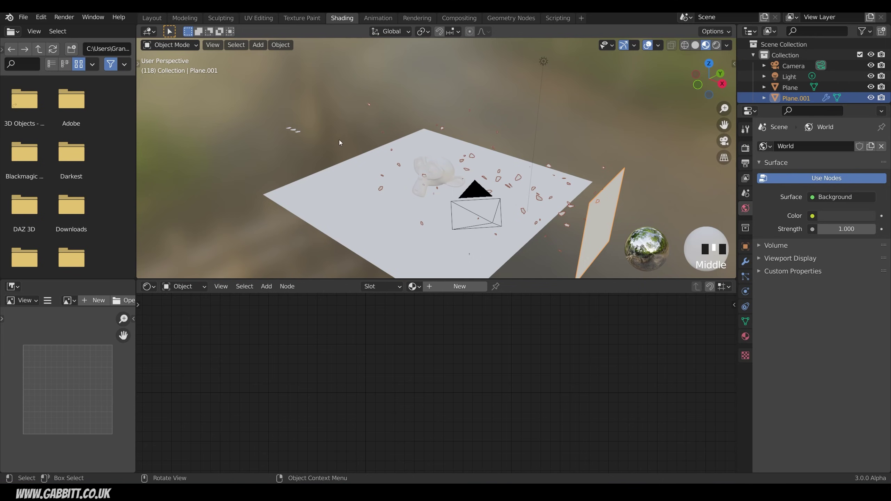
left_click(289, 129)
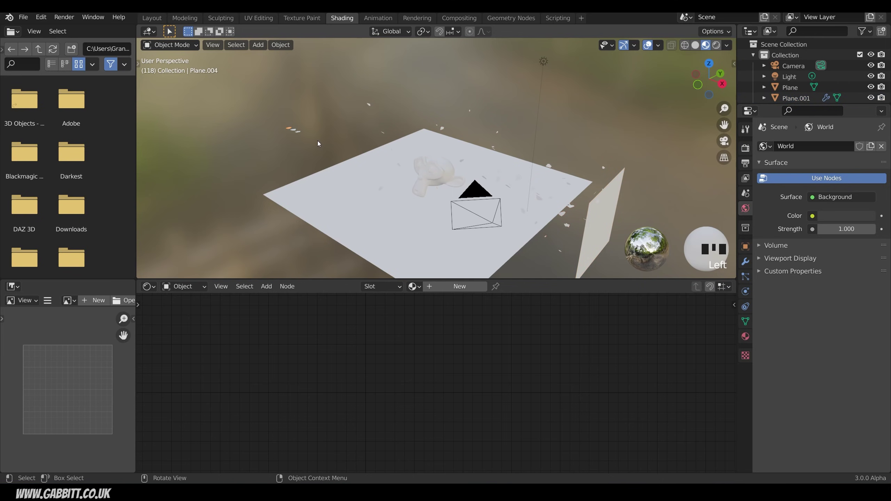
key("KP_Decimal")
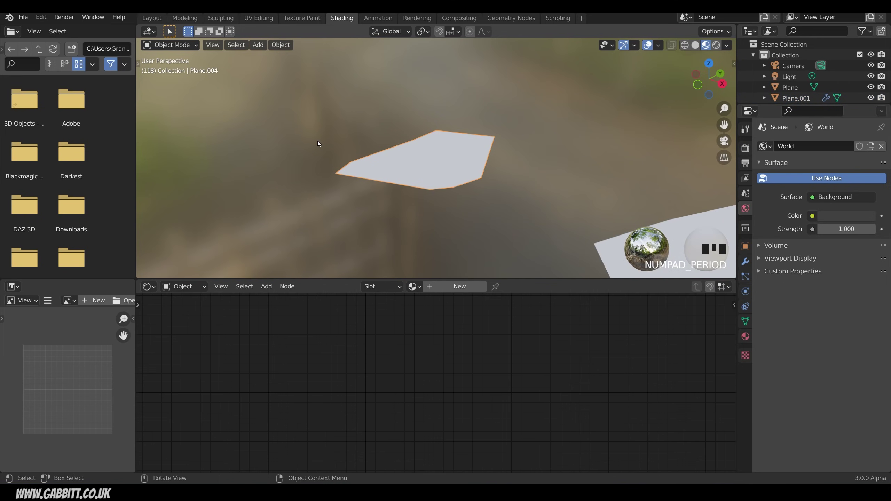
scroll(343, 151, "down", 5)
middle_click_drag(417, 166, 403, 192, "shift")
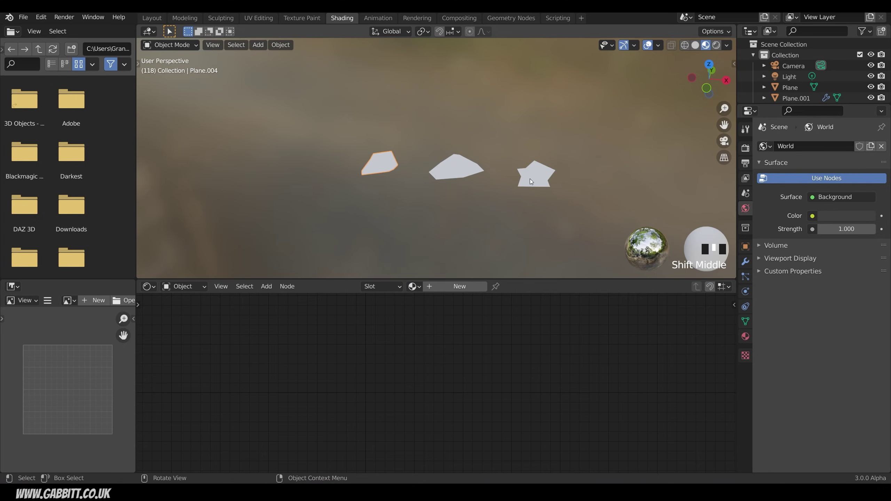
Create a new material for the first ember shard with full-bright red emission at strength 30
left_click(469, 287)
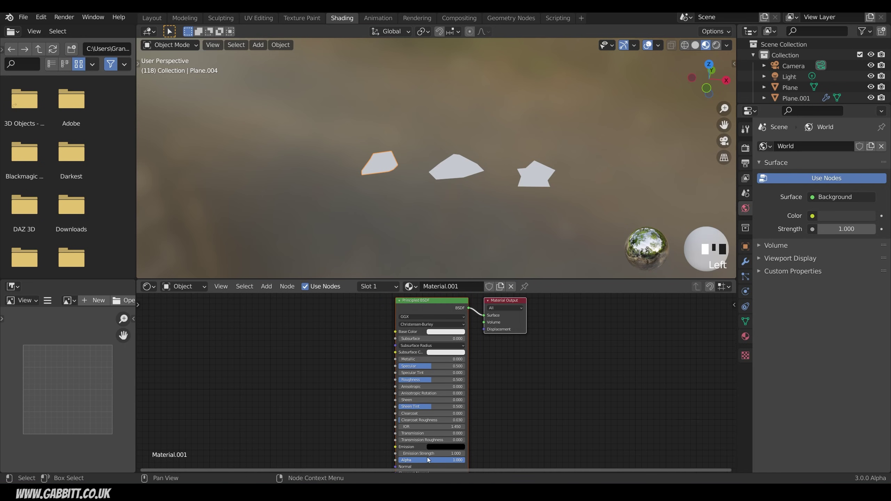
left_click(439, 447)
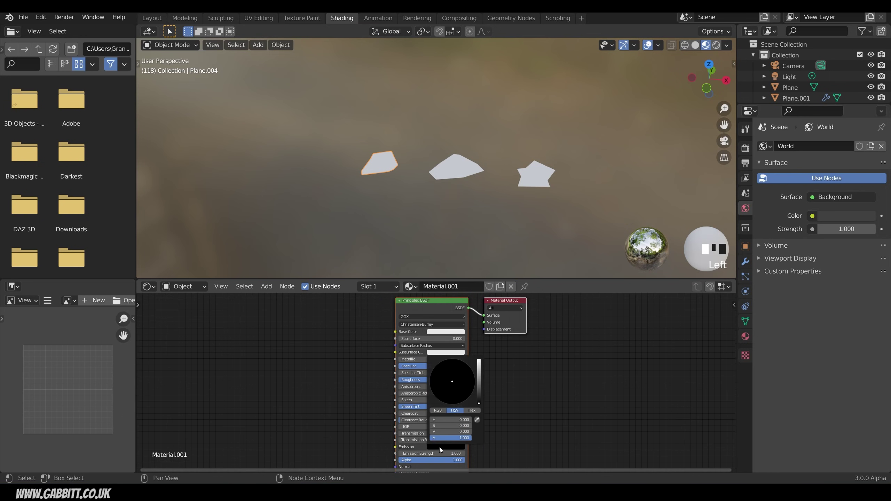
left_click_drag(439, 431, 472, 431)
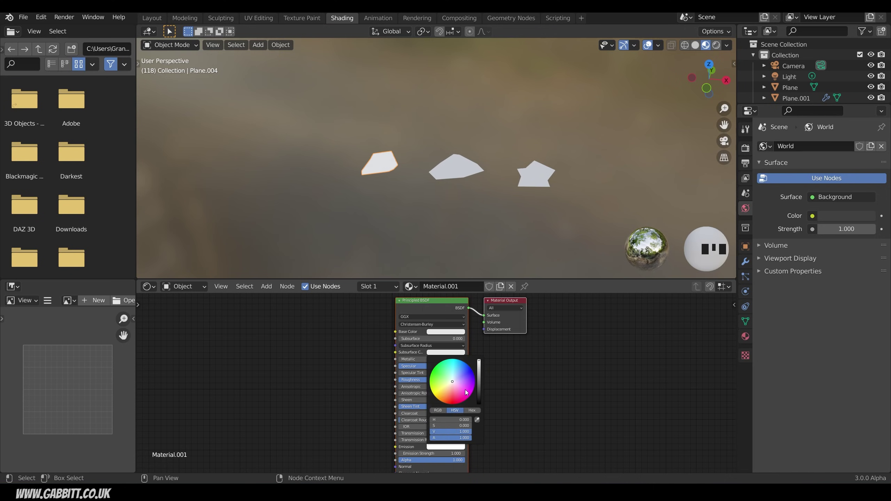
left_click_drag(456, 400, 448, 404)
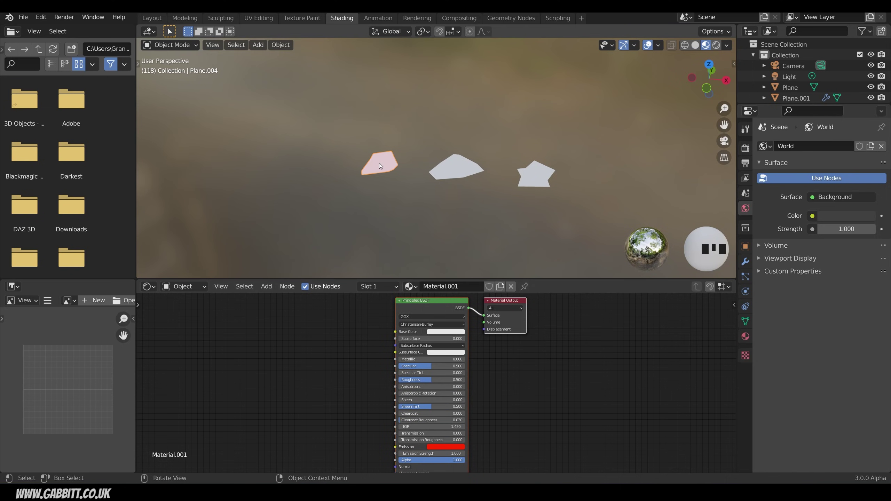
left_click(432, 453)
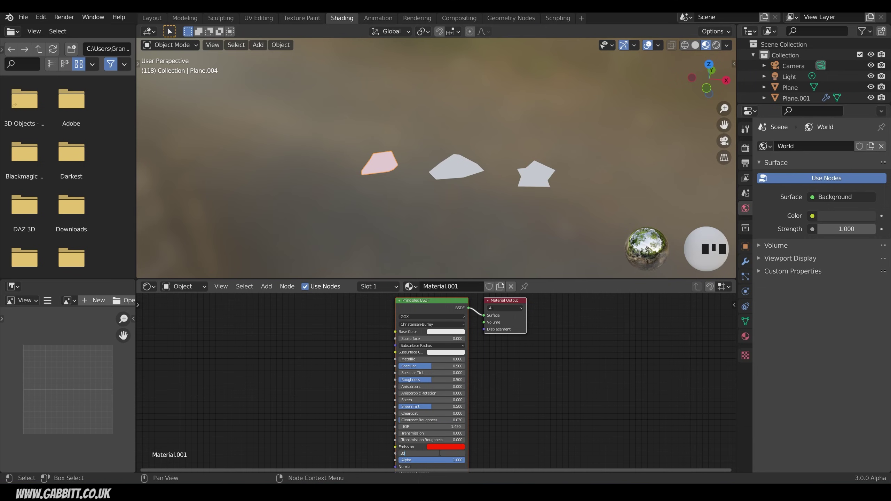
type("30")
key("Return")
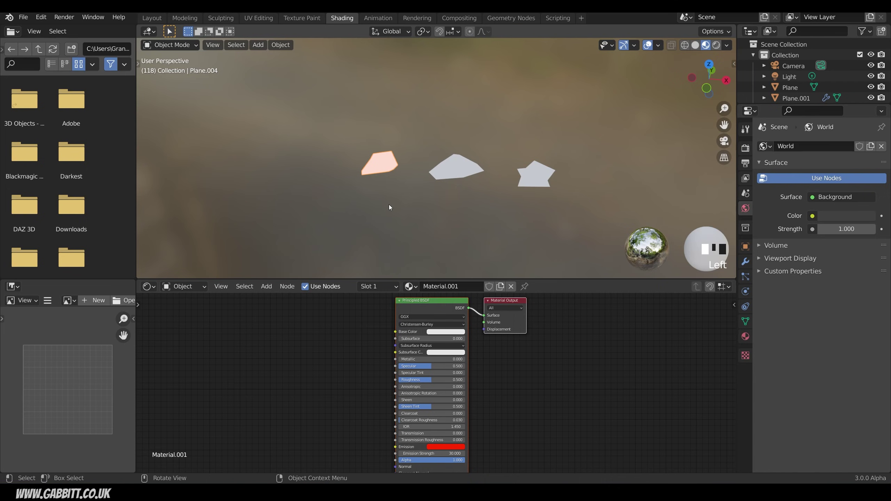
Enable Bloom in the Eevee render settings so the emissive ember glows
left_click(745, 148)
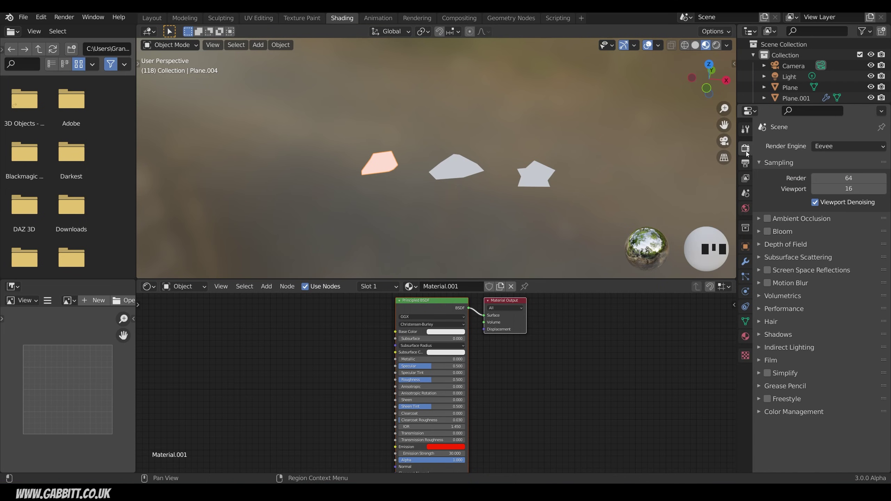
left_click(767, 231)
left_click(379, 165)
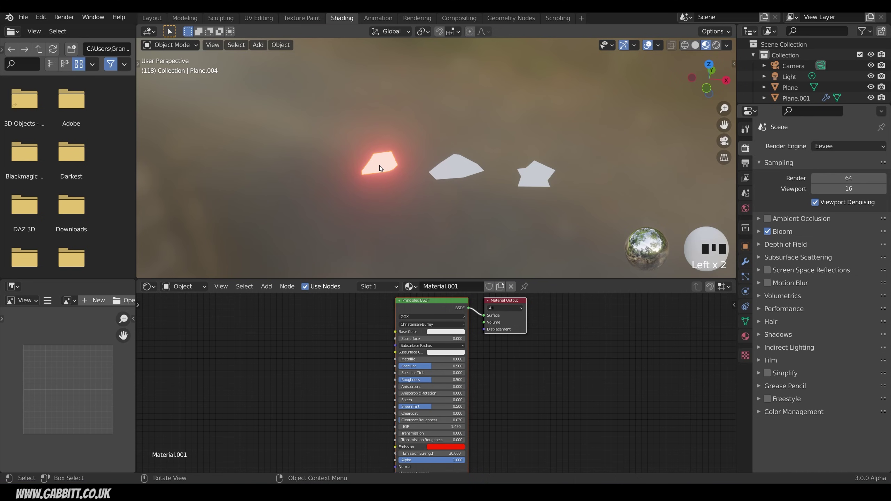
Give the middle ember its own copy of Material.001 with orange emission at strength 50
left_click(457, 169)
left_click(419, 289)
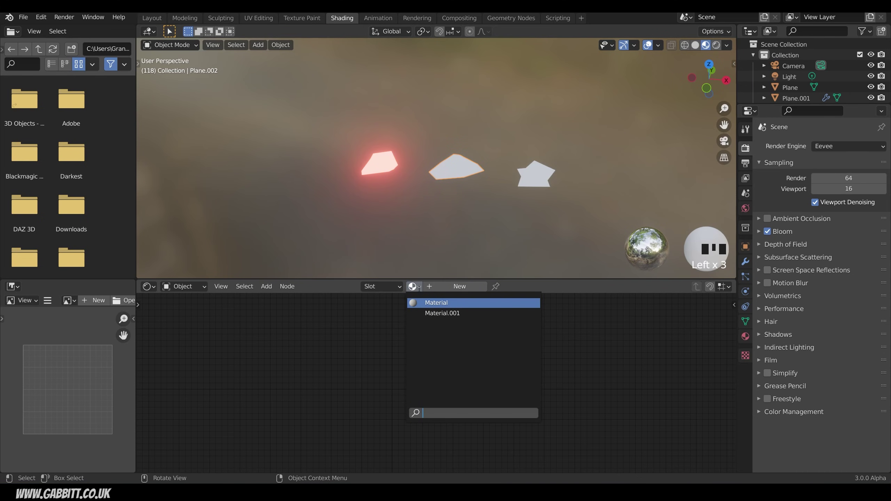
left_click(431, 314)
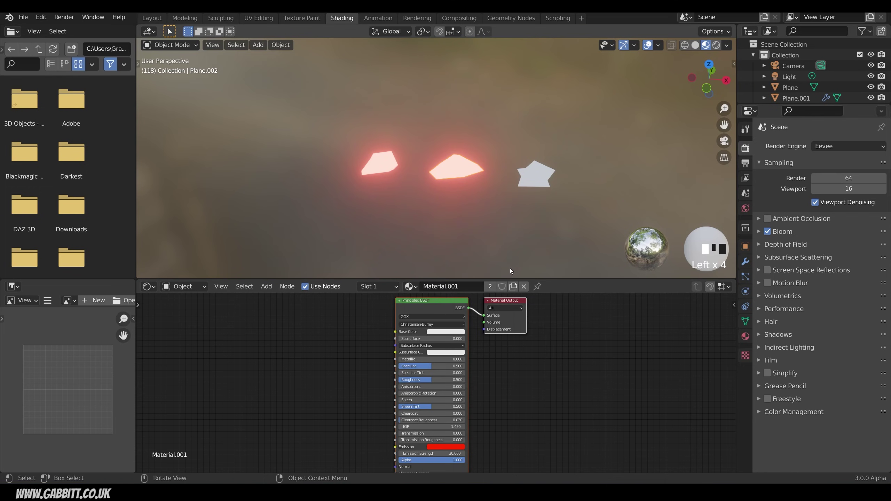
left_click(513, 287)
left_click(449, 447)
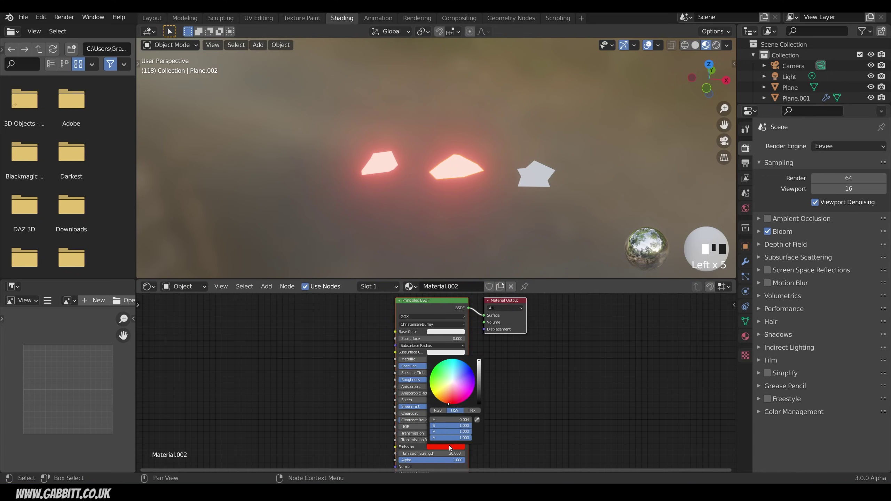
left_click(447, 400)
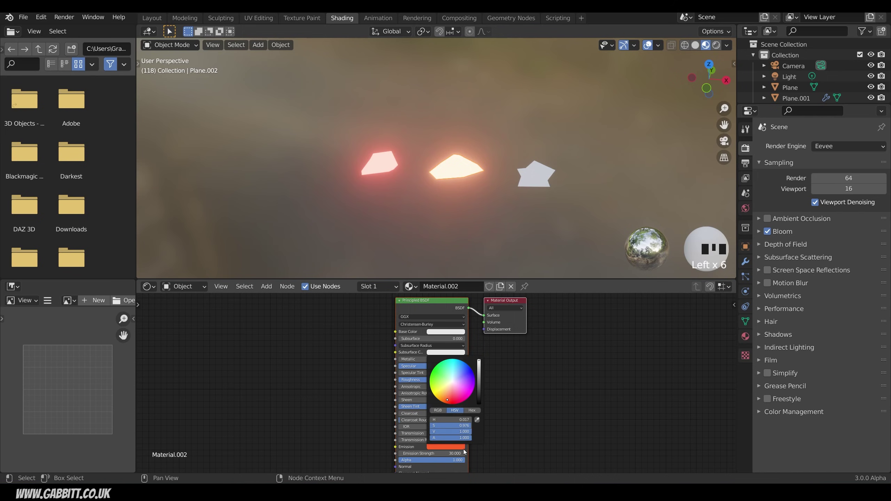
left_click(446, 454)
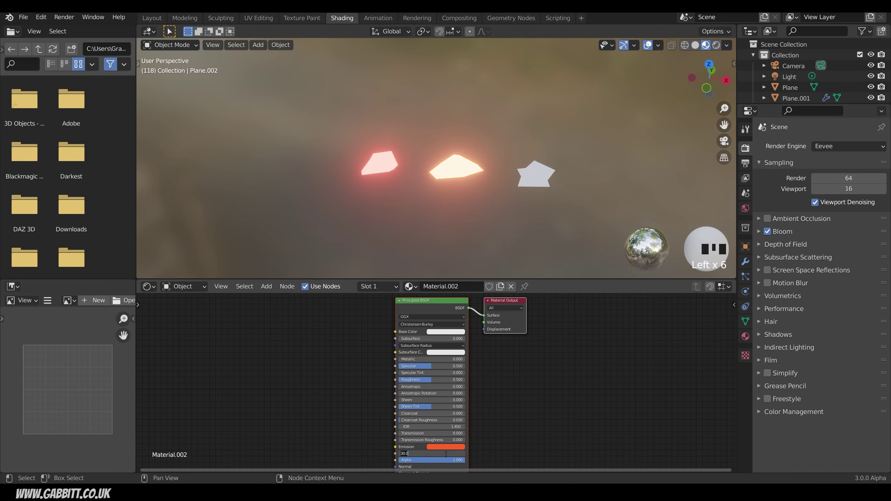
left_click(456, 421)
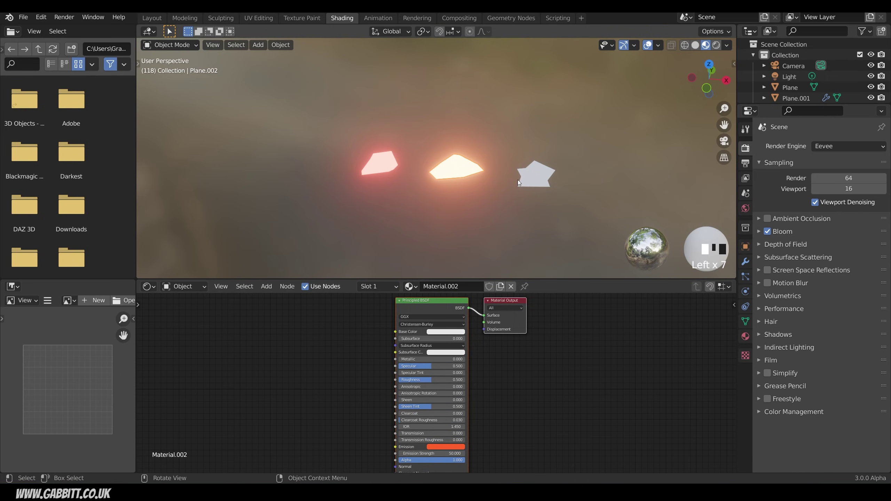
Give the star ember its own copy of Material.002 with pure red emission at strength 40
left_click(530, 177)
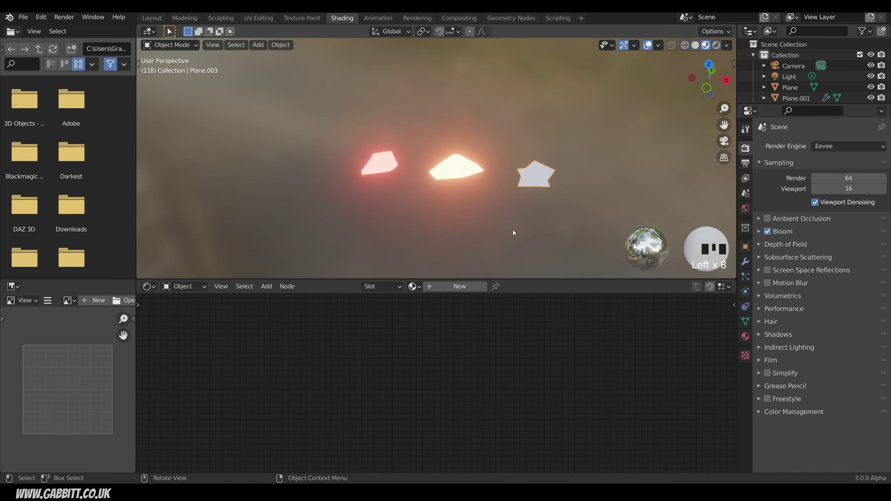
left_click(413, 286)
left_click(429, 323)
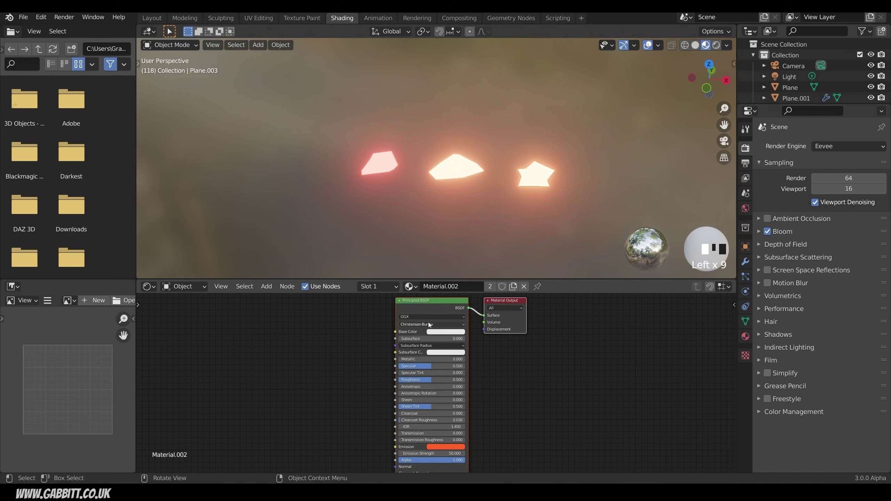
left_click(514, 287)
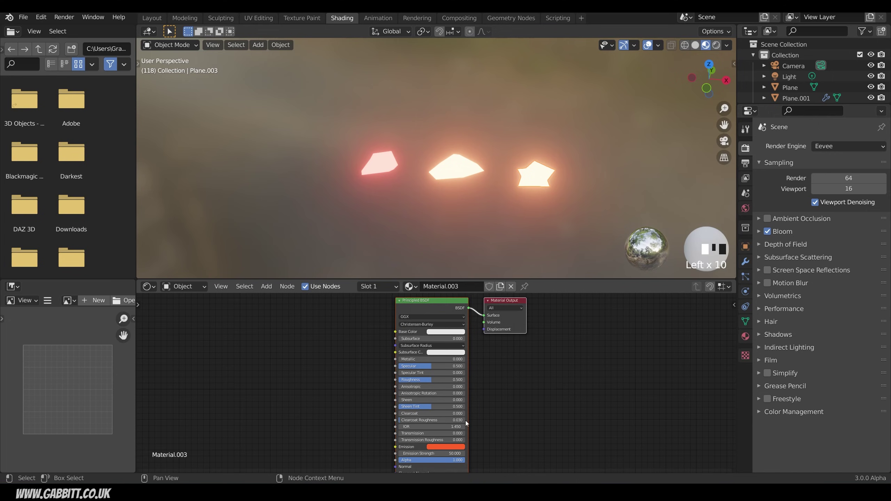
left_click(456, 447)
left_click_drag(453, 401, 452, 404)
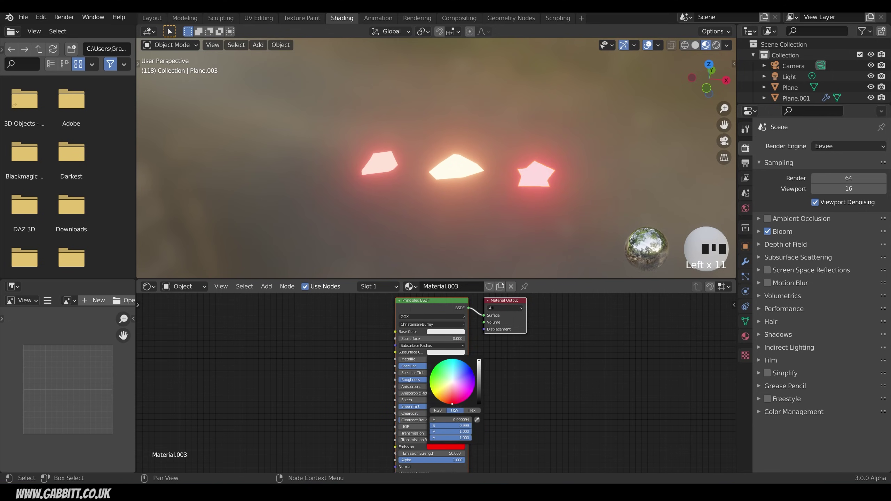
left_click(437, 453)
type("40")
key("Return")
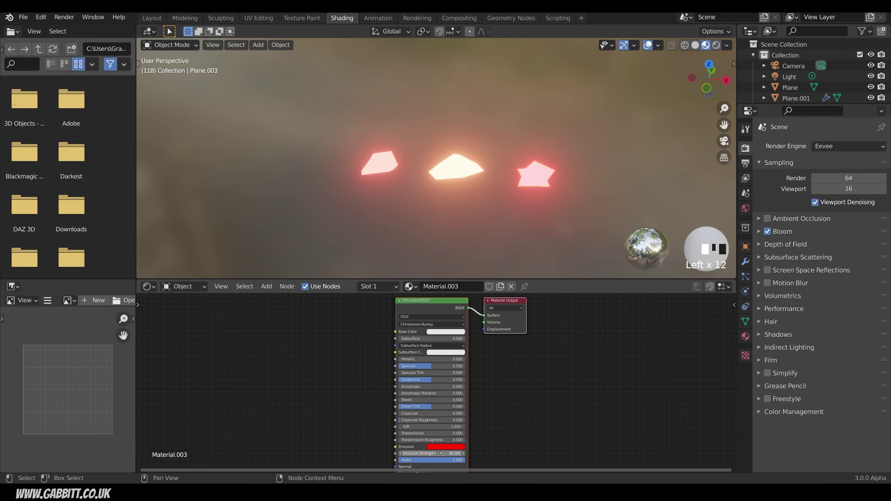
middle_click_drag(453, 224, 493, 209)
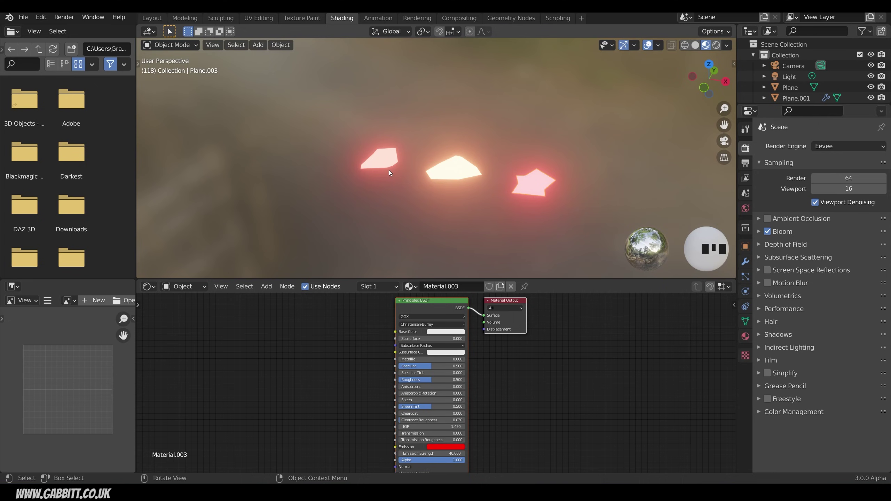
Frame the whole ground plane, return to the Layout workspace, and scrub the timeline back toward the start
scroll(389, 170, "down", 5)
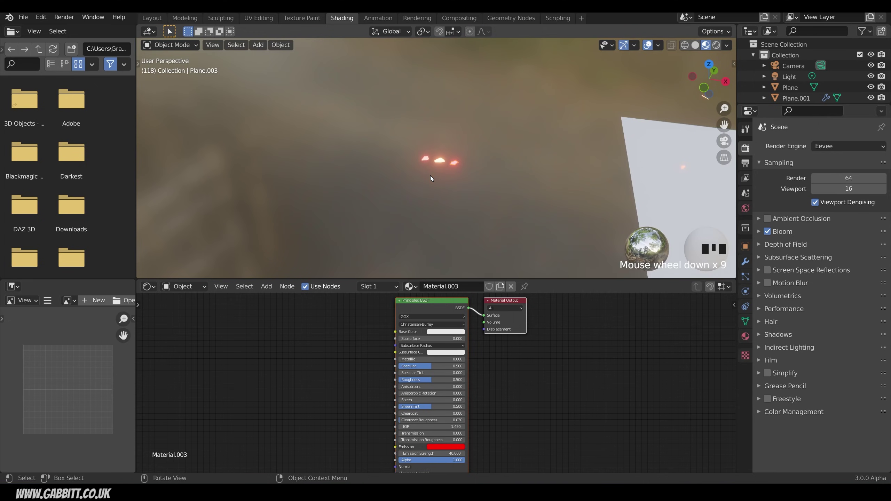
scroll(430, 175, "up", 3, "shift")
scroll(489, 179, "up", 3, "shift")
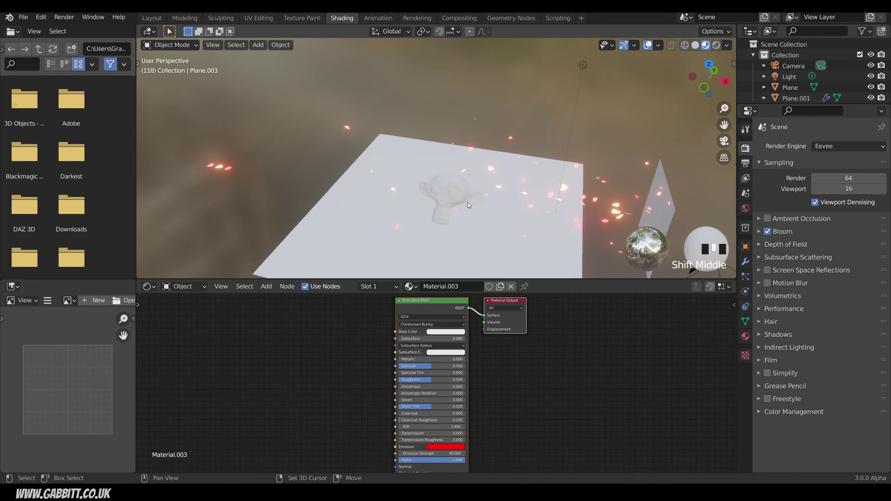
middle_click_drag(468, 202, 517, 179)
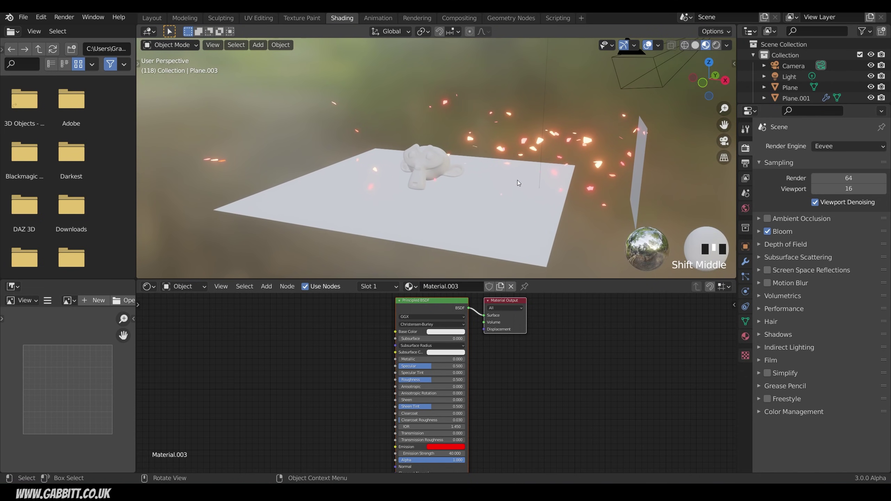
left_click(152, 17)
left_click_drag(24, 460, 395, 471)
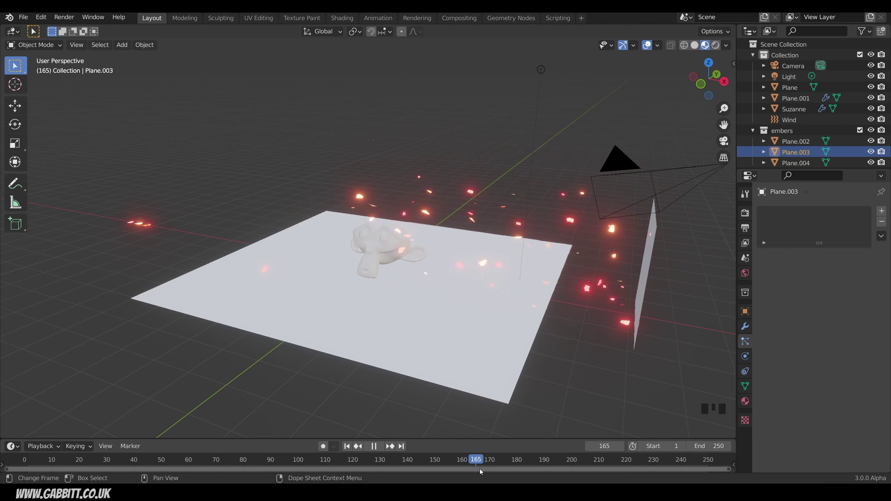
Set Plane.001's particle render scale to 0.4 and scrub to around frame 107
key("space")
left_click(645, 280)
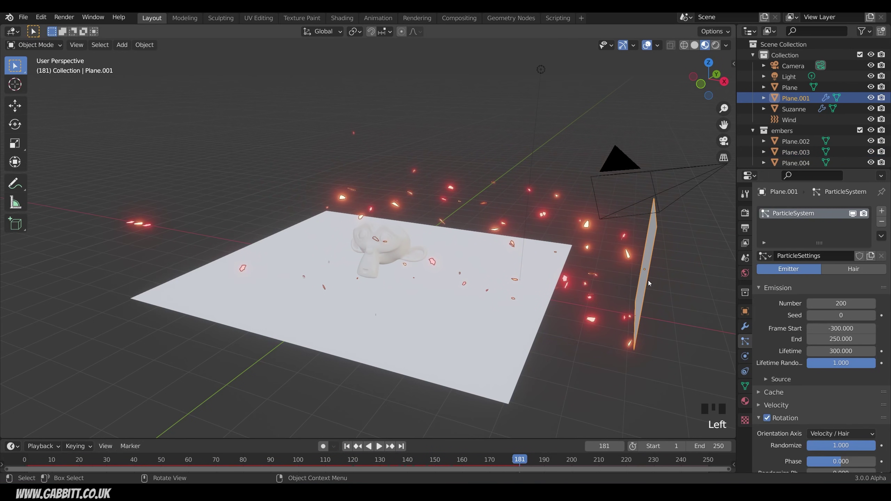
scroll(812, 371, "down", 10)
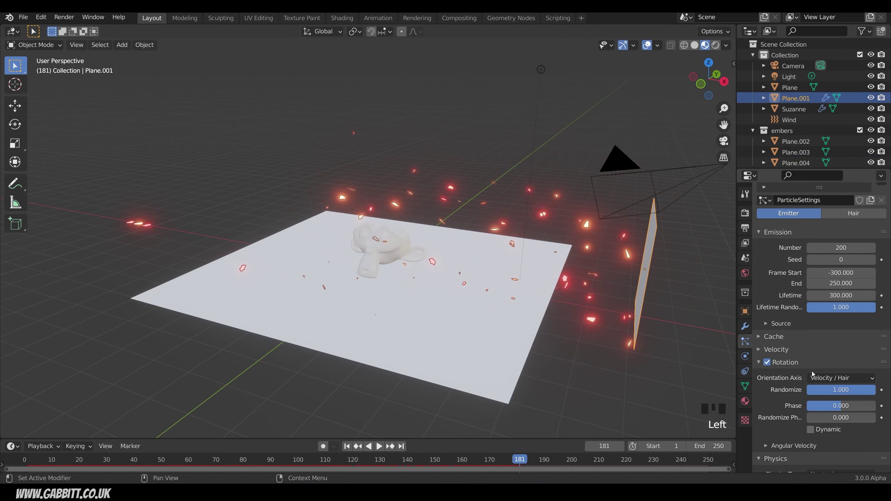
scroll(812, 374, "down", 9)
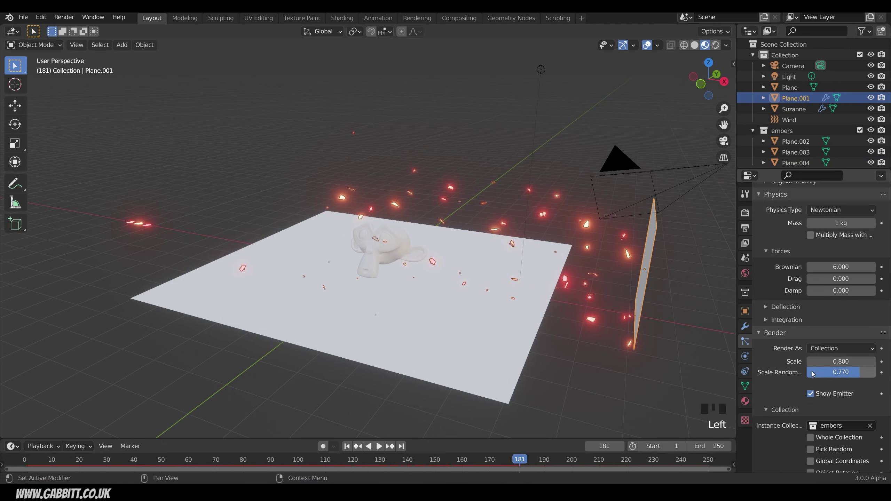
left_click(840, 364)
type(".4")
key("Return")
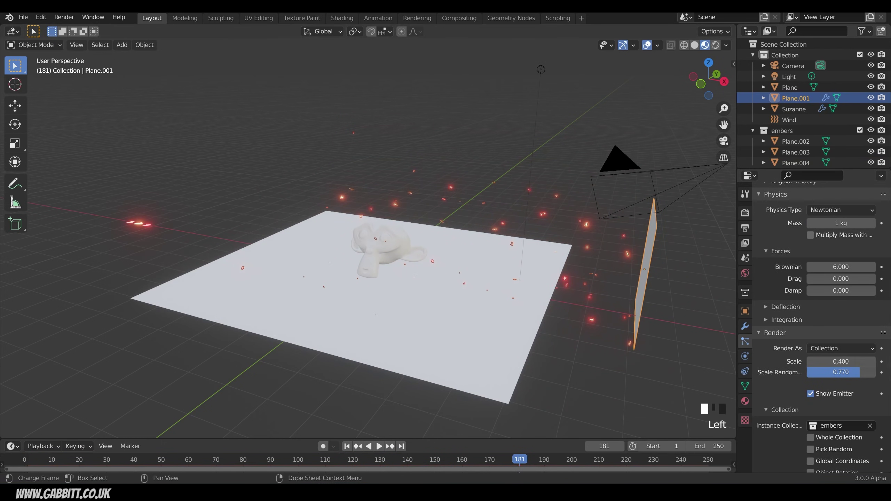
left_click_drag(27, 465, 317, 450)
middle_click_drag(355, 351, 400, 314)
Switch the viewport to Rendered shading, hide the Light, and play the animation
left_click(714, 45)
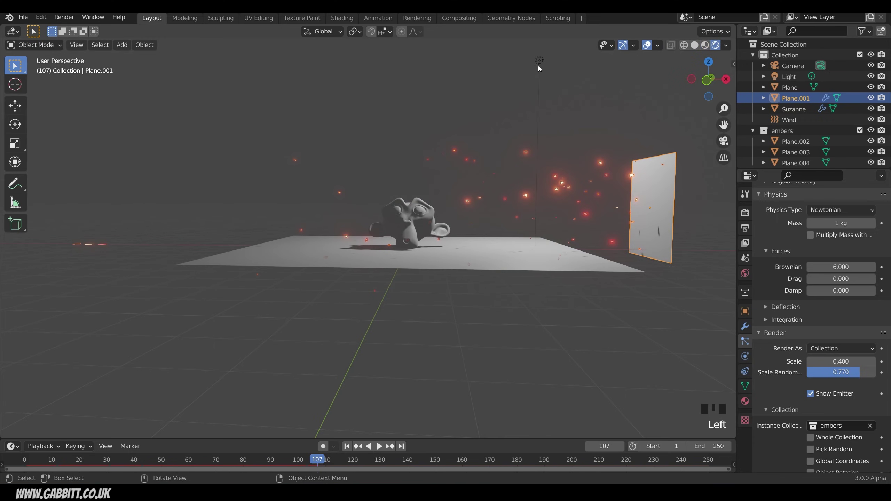
left_click(538, 63)
key("h")
key("space")
left_click_drag(83, 459, 703, 473)
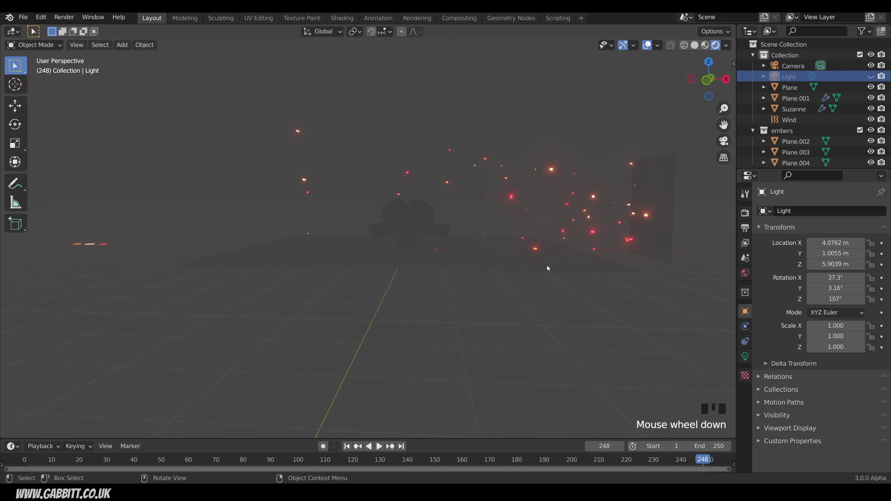
From the front view, add a Turbulence force field below-left of the embers and test the animation
key("KP_1")
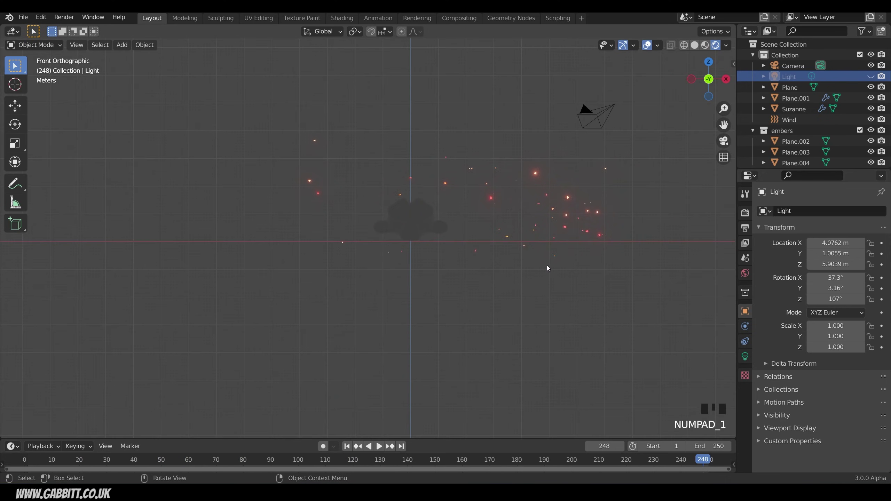
right_click(316, 312, "shift")
key("shift+a")
mouse_move(415, 328)
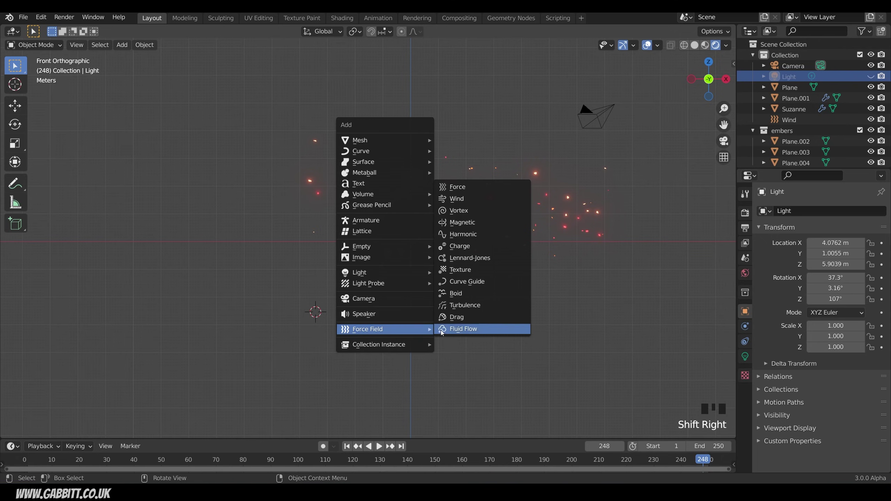
left_click(467, 306)
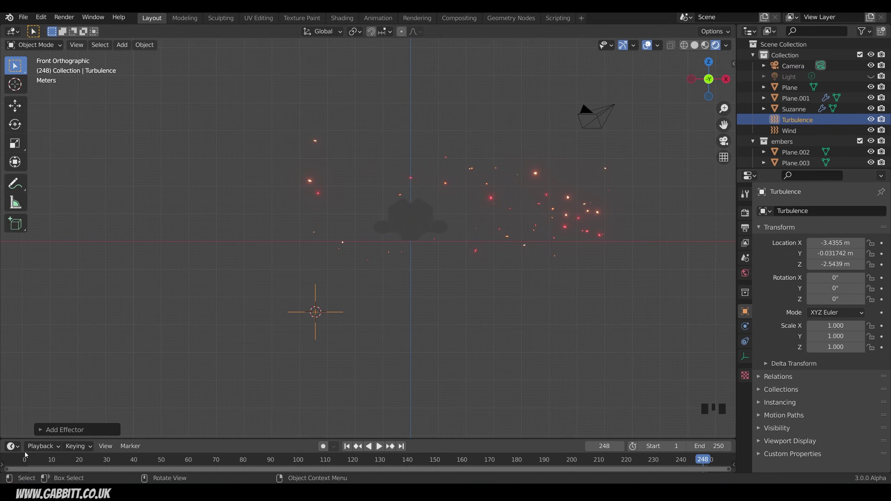
key("shift+Left")
key("space")
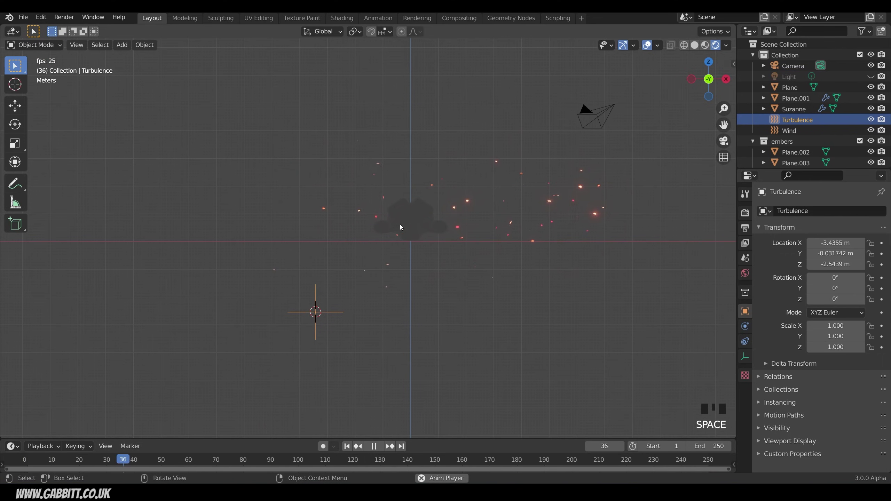
key("space")
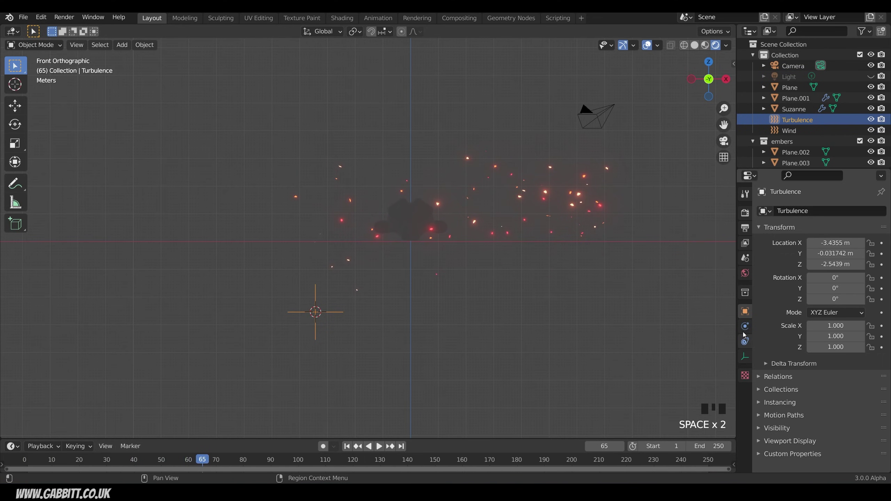
Set the Turbulence field's strength to 5 and replay the animation from frame 0
left_click(745, 326)
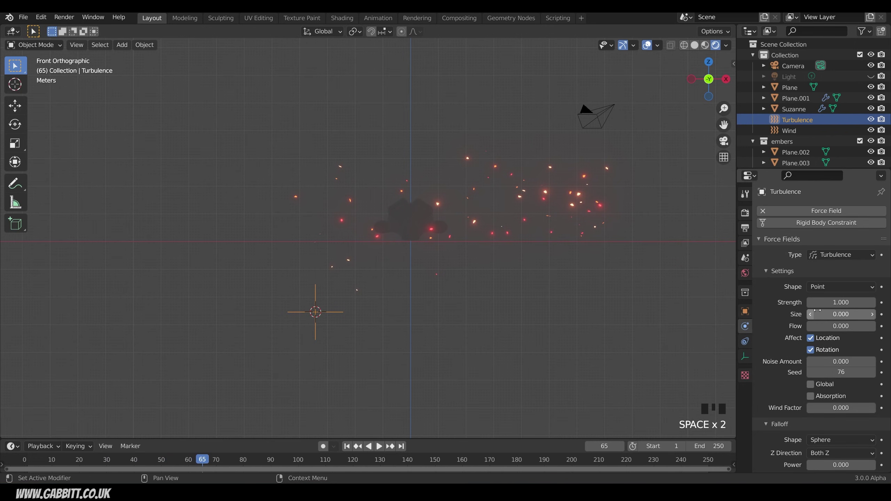
left_click(834, 302)
type("5")
key("Return")
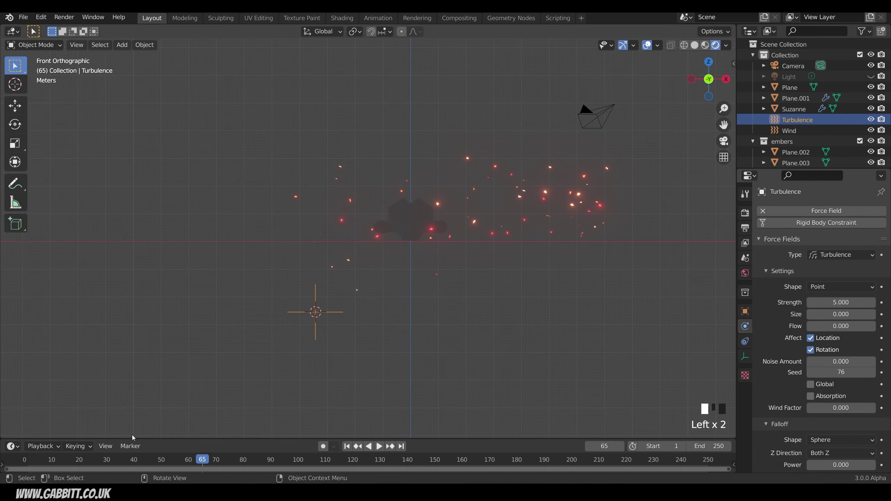
left_click_drag(14, 460, 2, 461)
key("space")
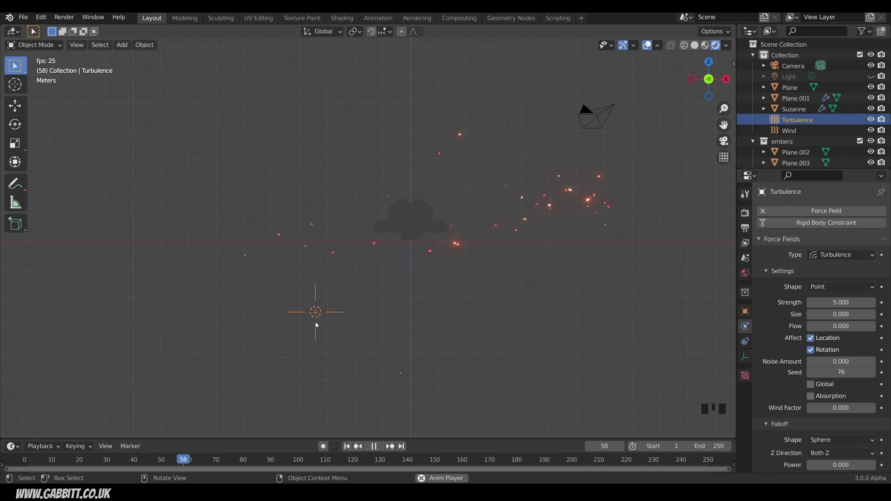
Move the Turbulence field closer to the embers, right of the scene centre
key("g")
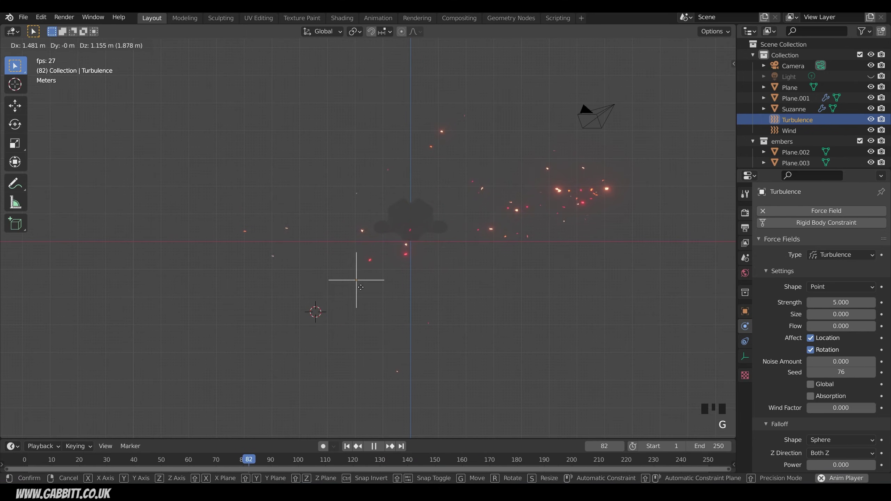
left_click(440, 233)
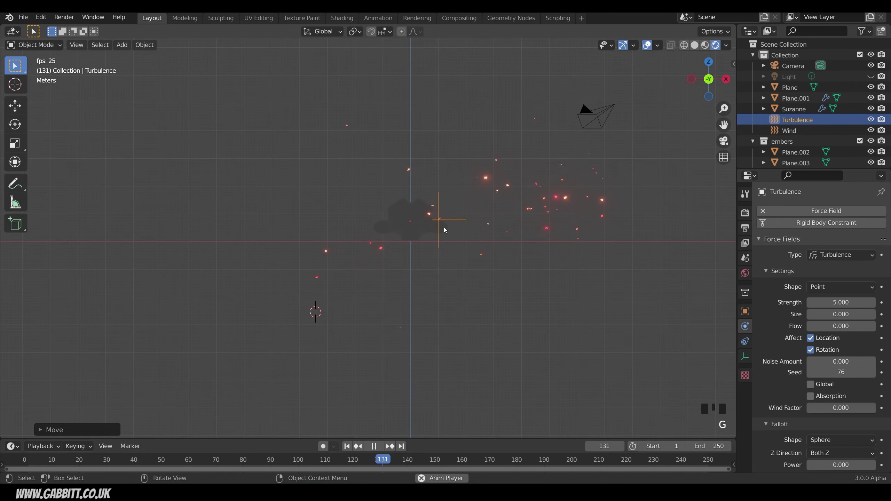
key("g")
left_click(515, 266)
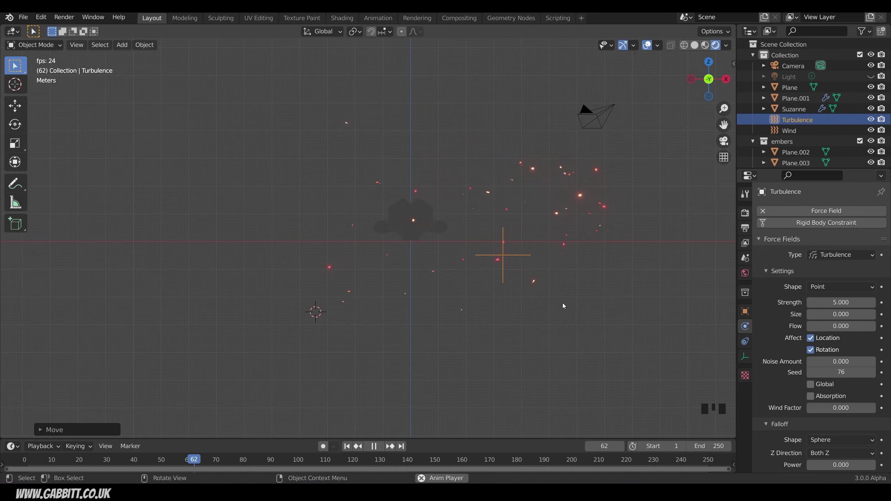
middle_click_drag(562, 303, 634, 284)
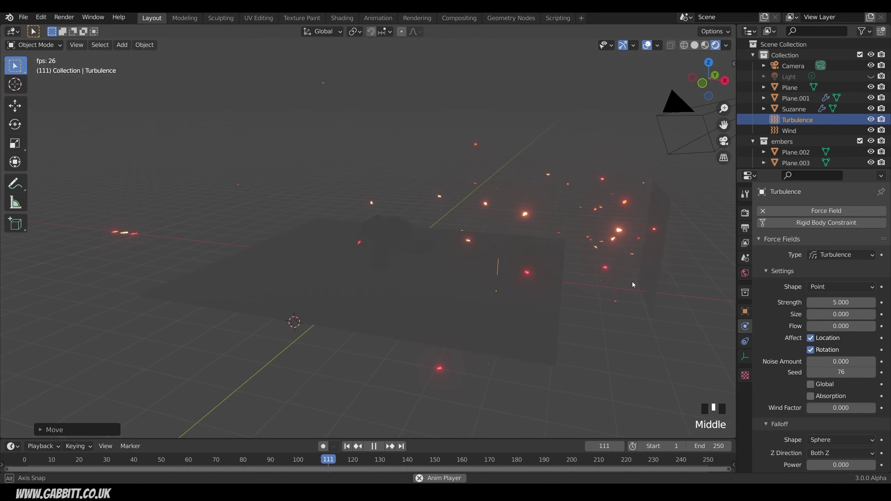